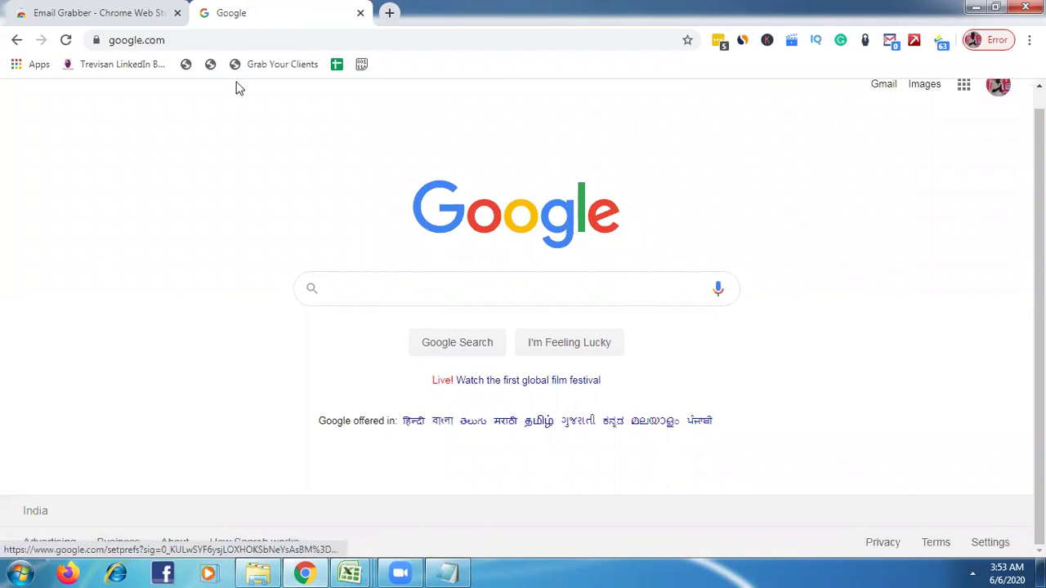
Step: Select the google.com address and bring up the Settings menu on Google's home page
left_click(179, 40)
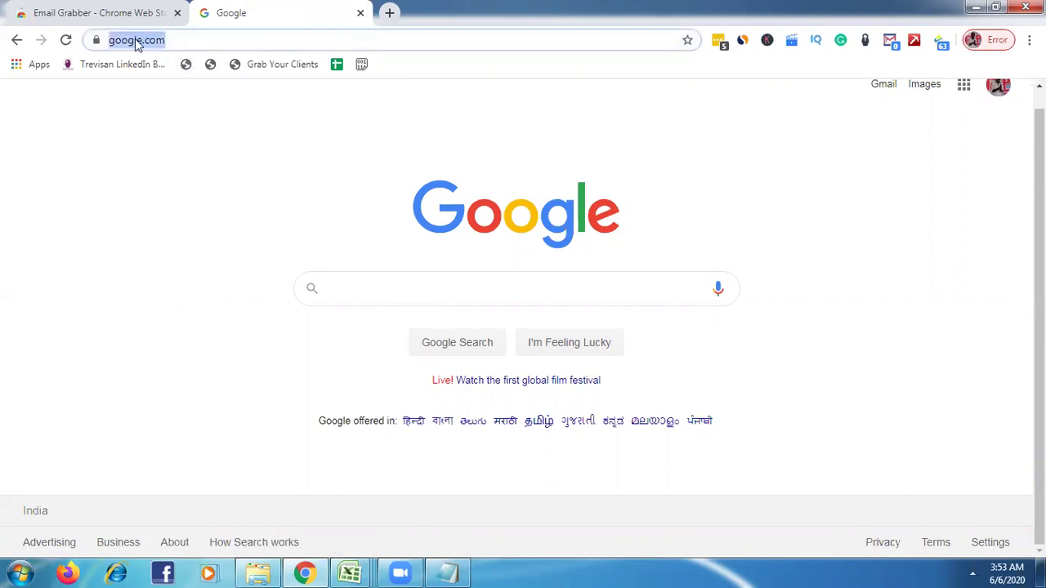
left_click(991, 542)
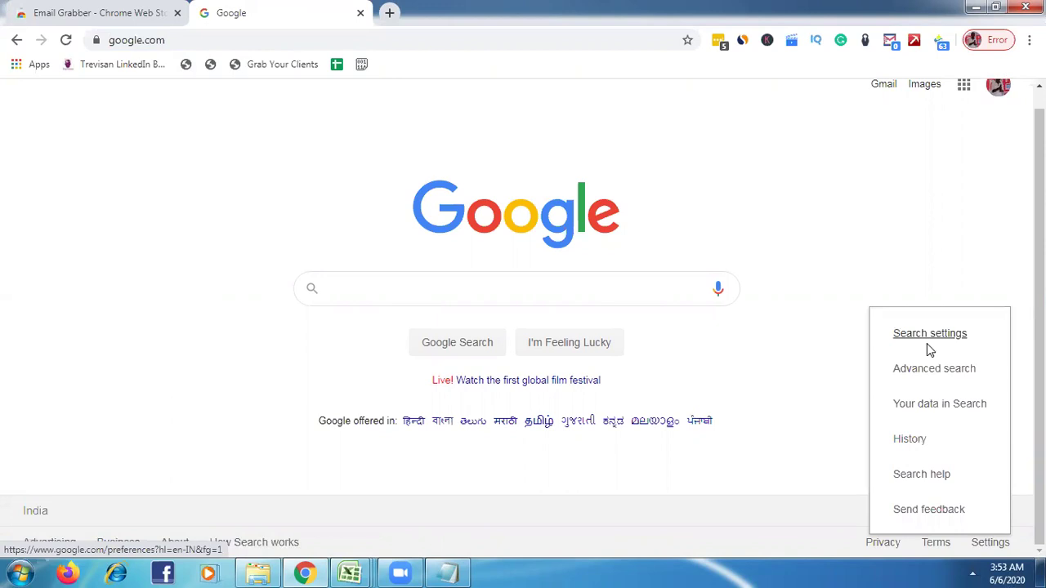
Step: Open Google's Search settings and confirm Results per page is set to 100
left_click(927, 344)
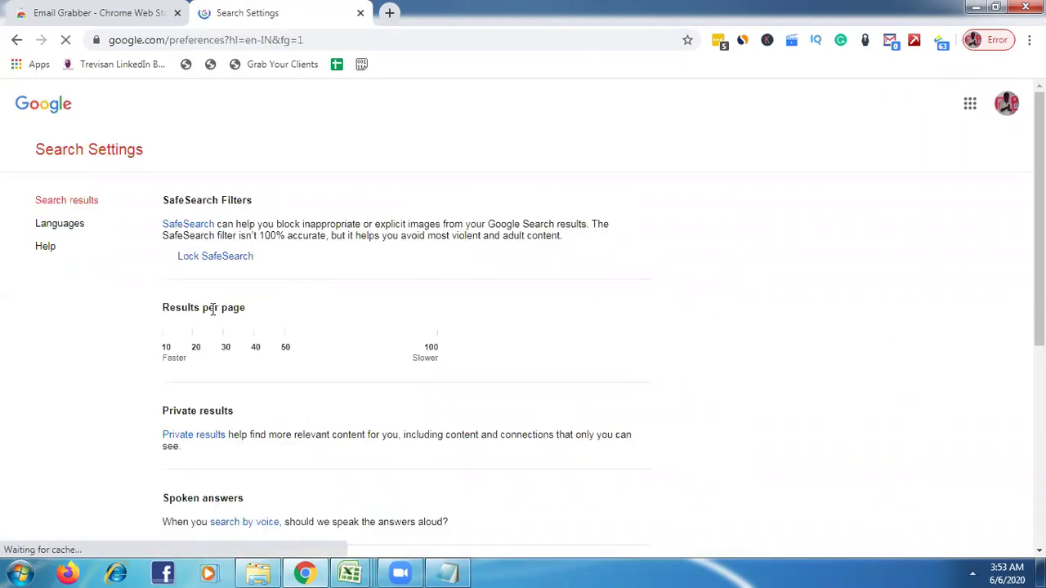
left_click(428, 342)
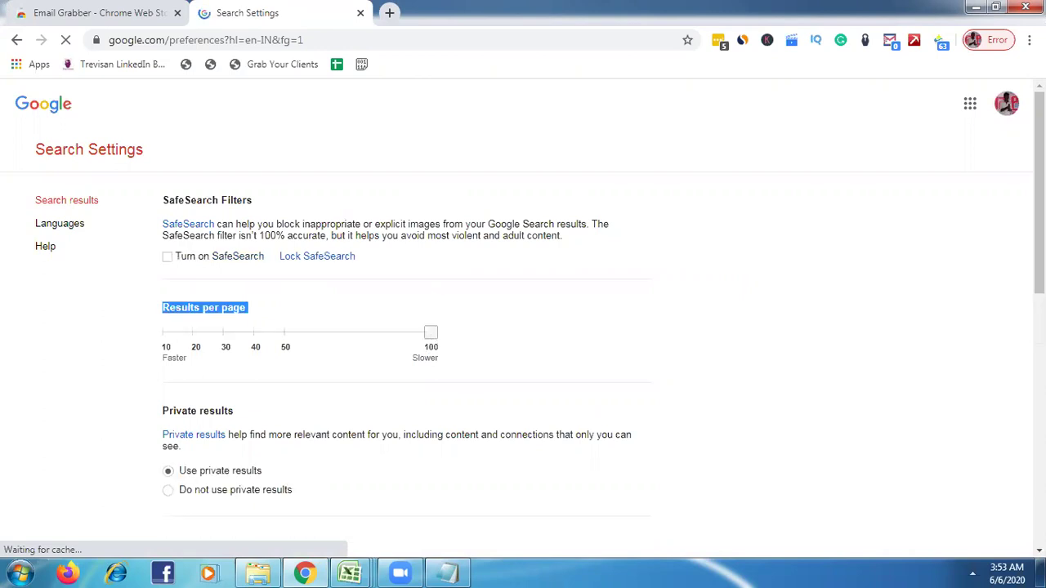
scroll(523, 327, "down", 5)
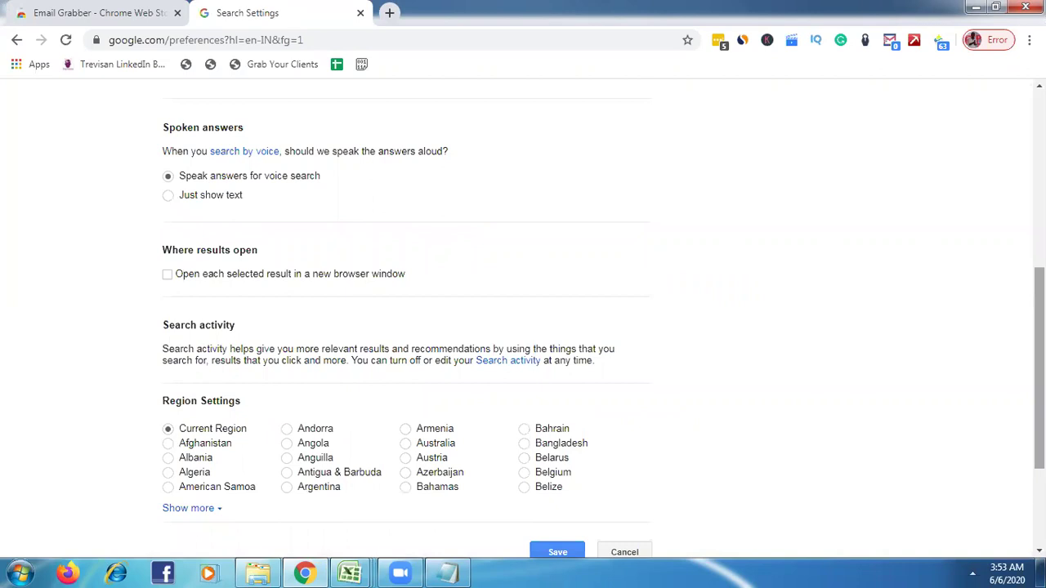
scroll(634, 283, "up", 5)
left_click(105, 9)
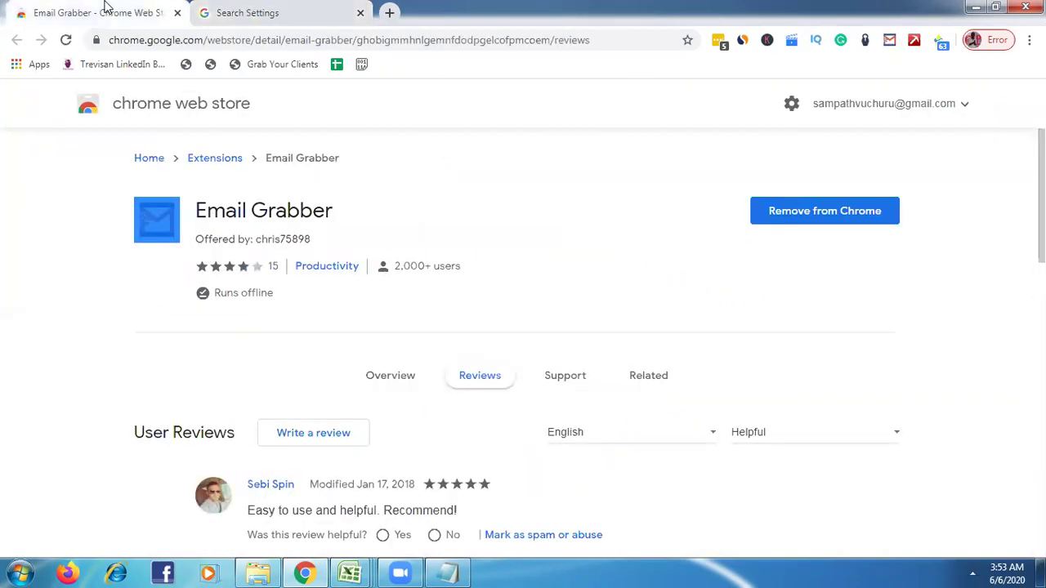
Step: Close the Email Grabber Web Store tab, leaving Google's Search Settings page showing
triple_click(233, 215)
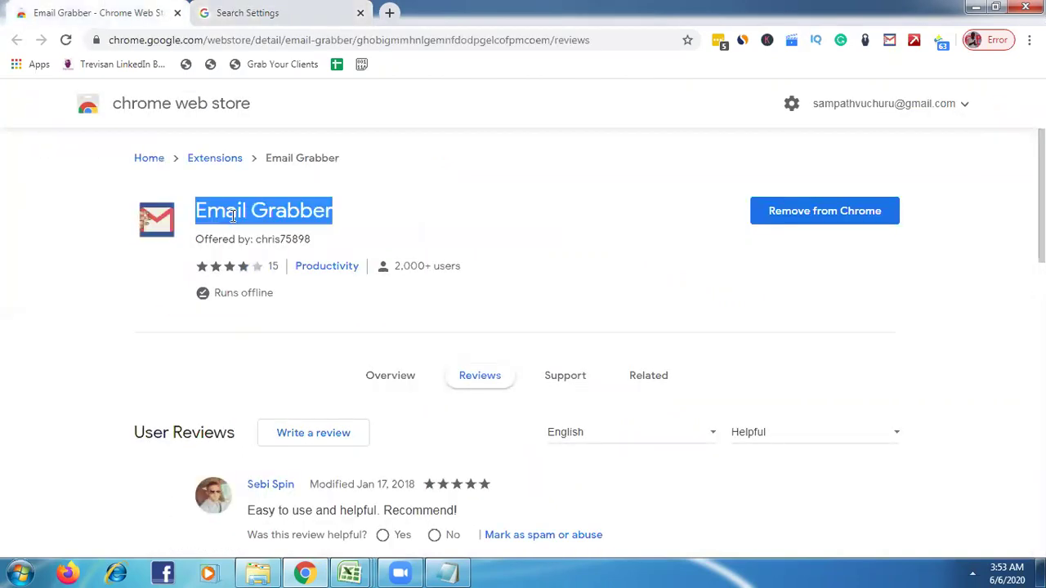
left_click(71, 277)
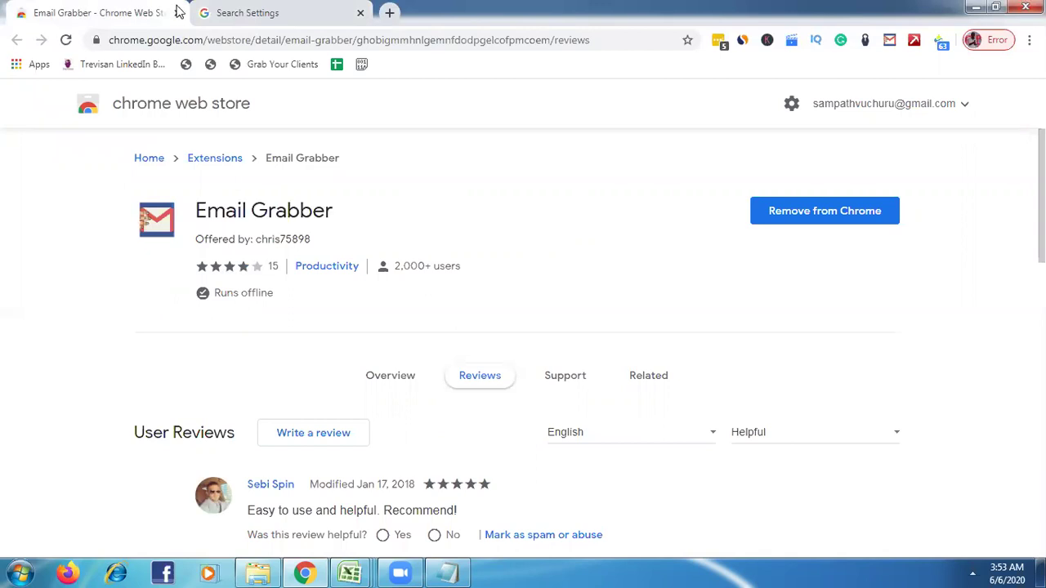
key("ctrl+w")
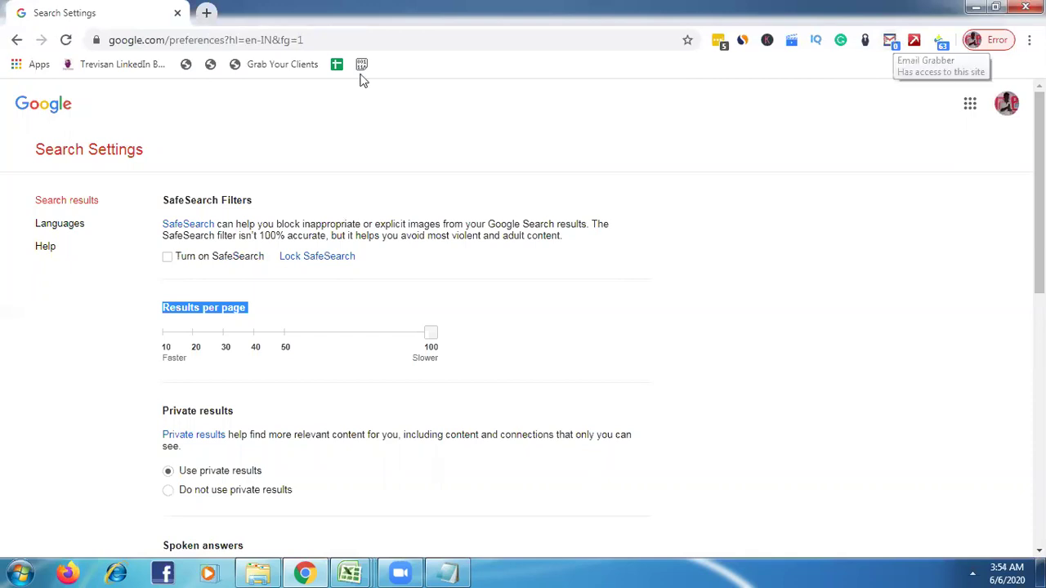
left_click(217, 12)
Step: In a fresh tab, search Google for gym new jersey email contact "gmail"
left_click(209, 13)
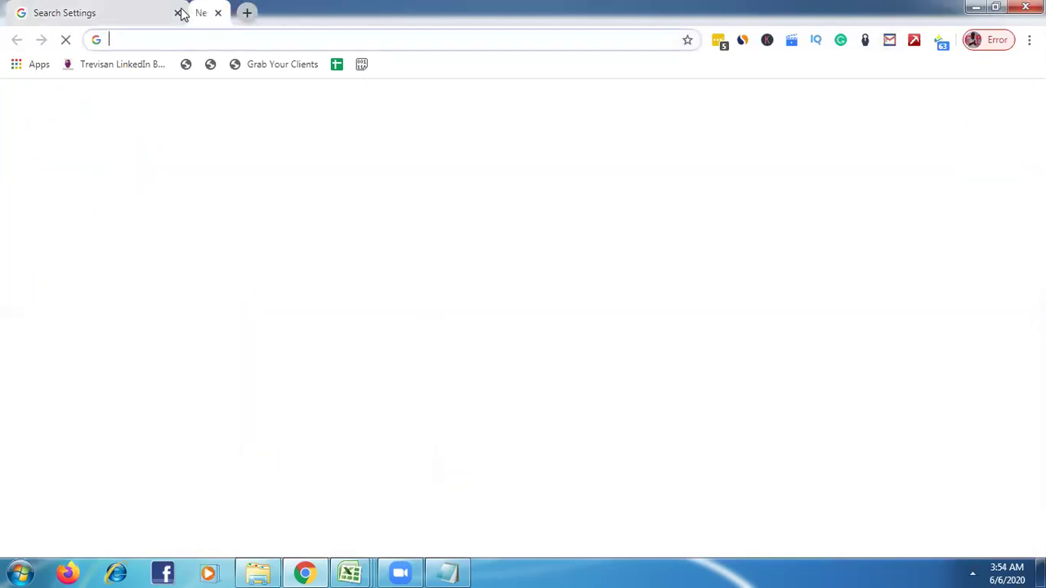
left_click(407, 321)
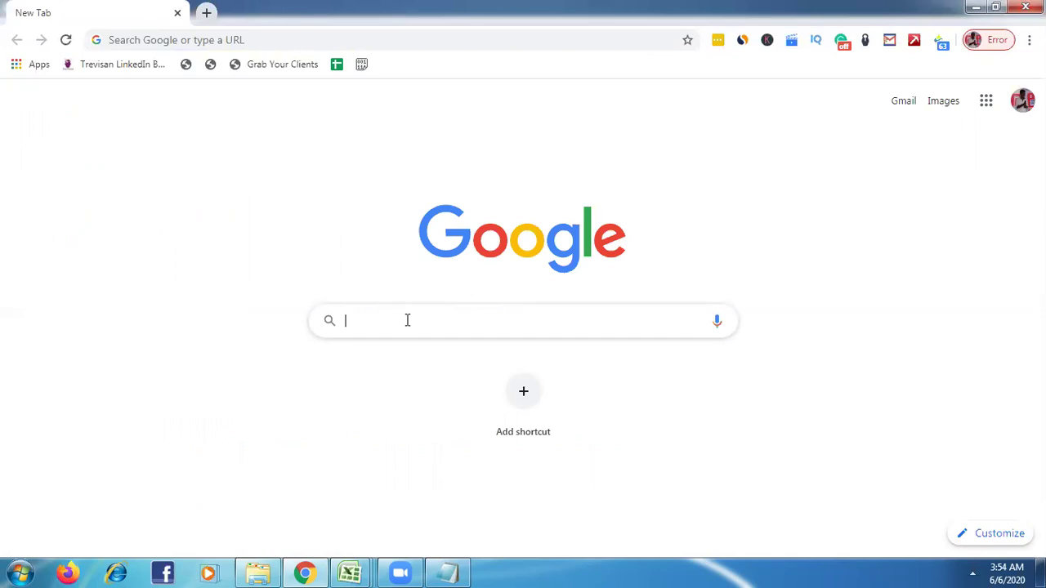
type("gym")
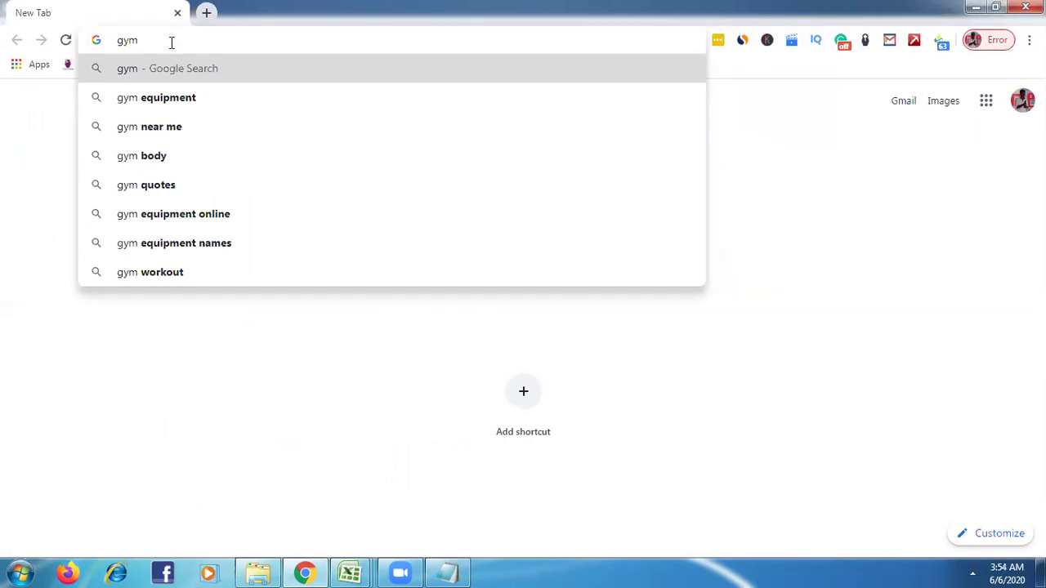
type("new")
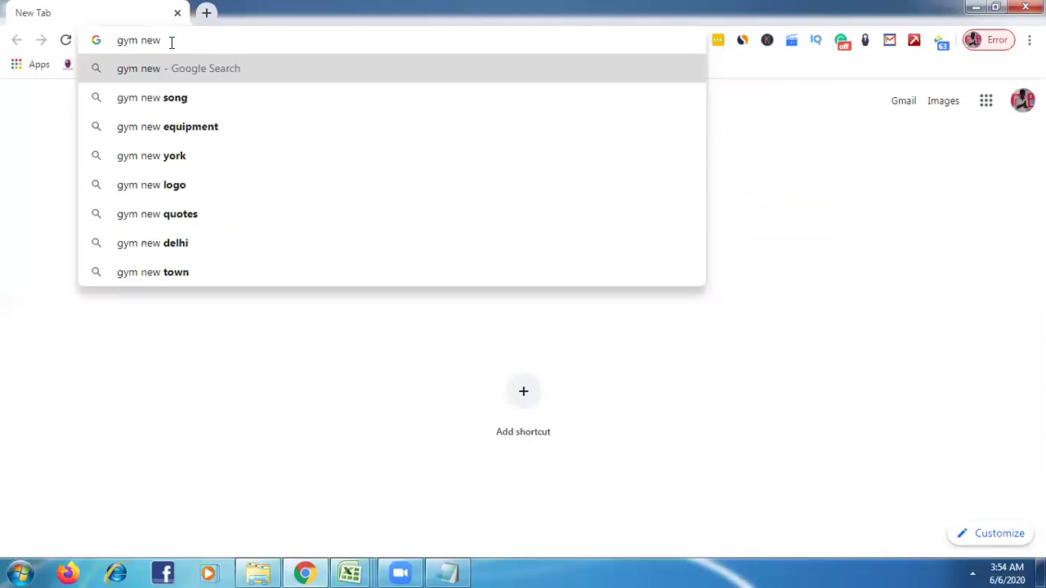
type(" jersey")
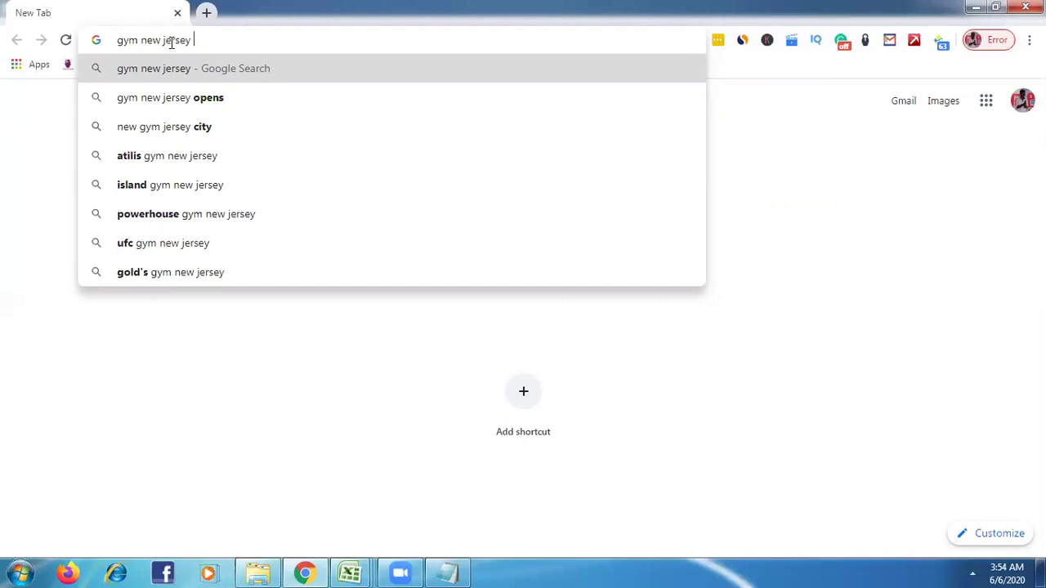
type("ema")
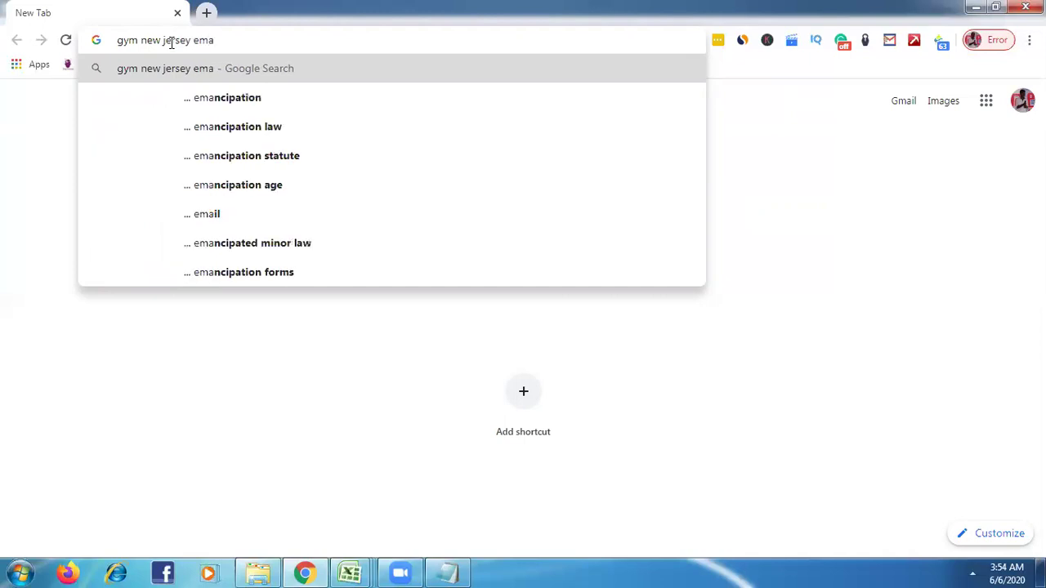
type("il")
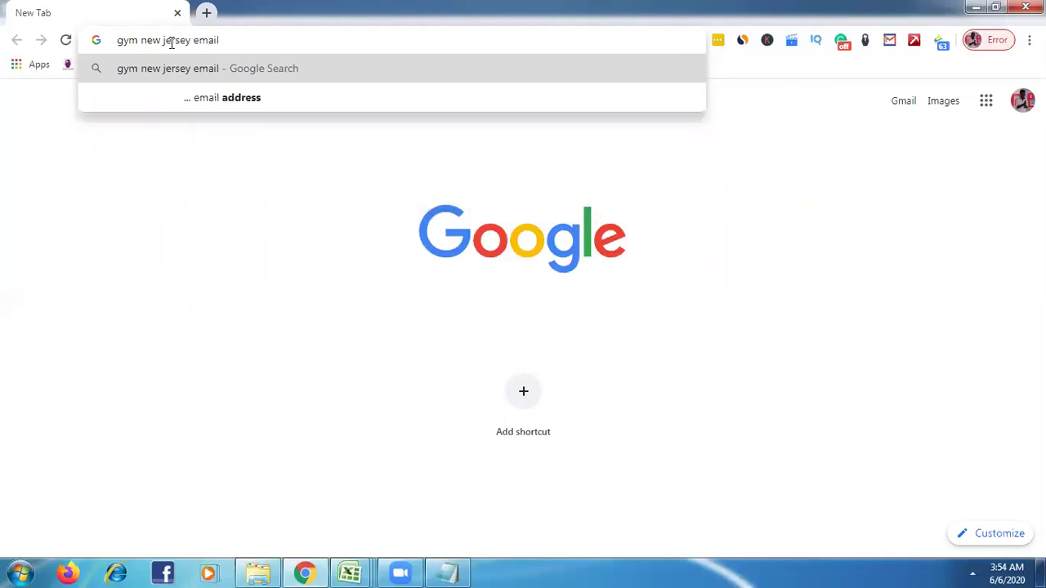
type(" con")
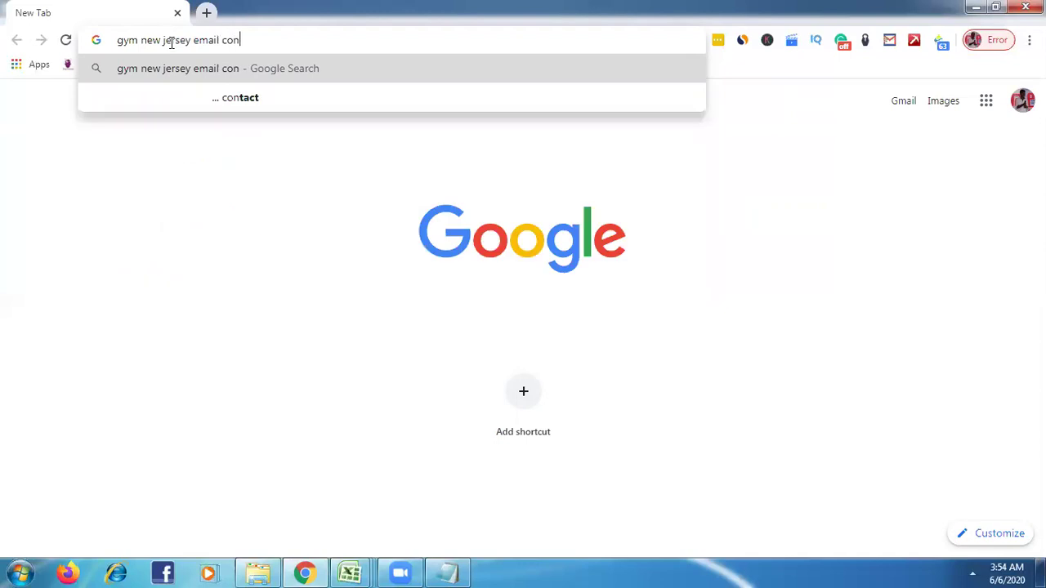
type("tact")
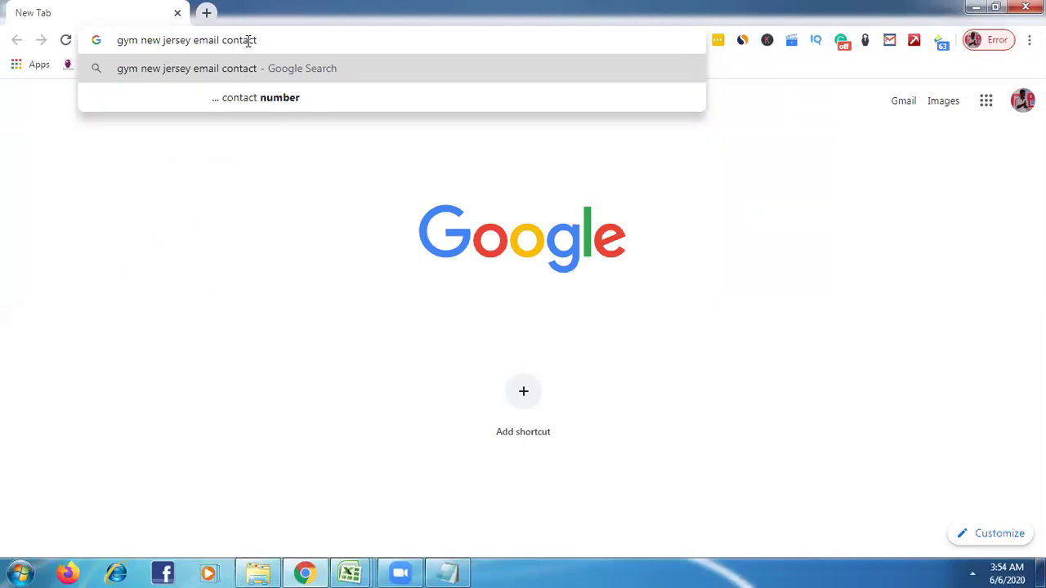
type("\"gm")
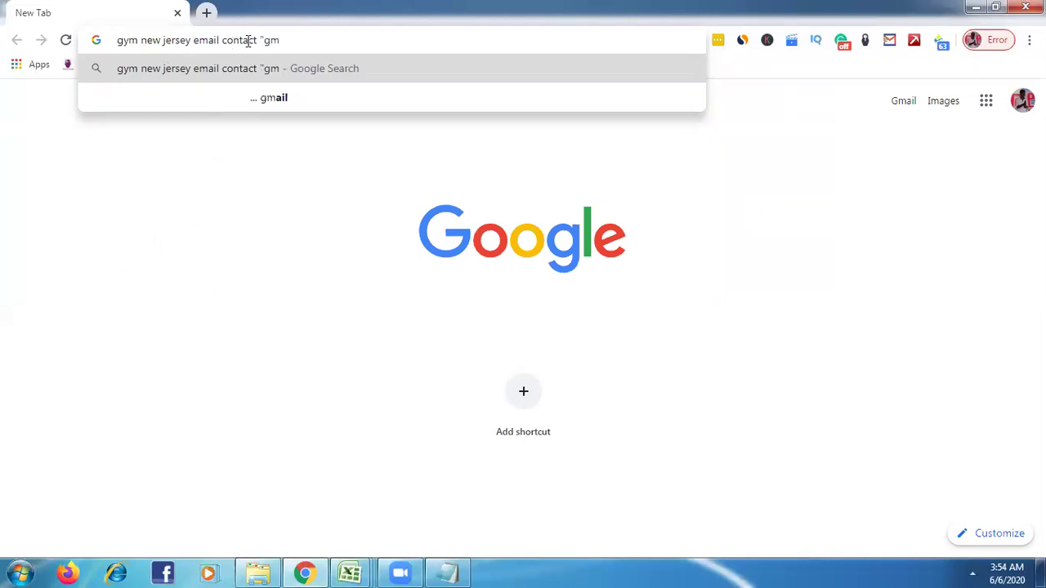
type("ai")
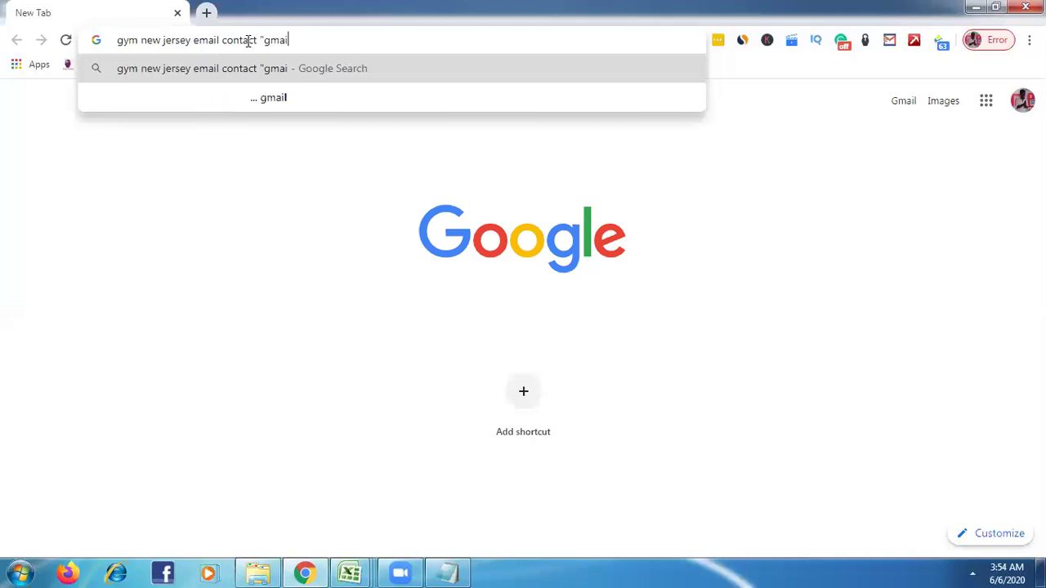
type("l\"")
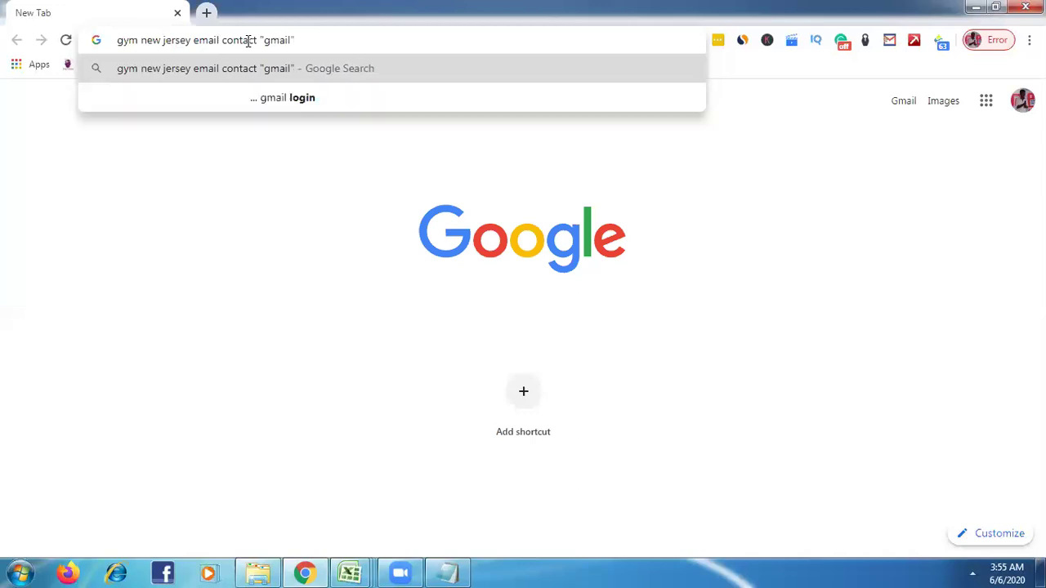
key("Return")
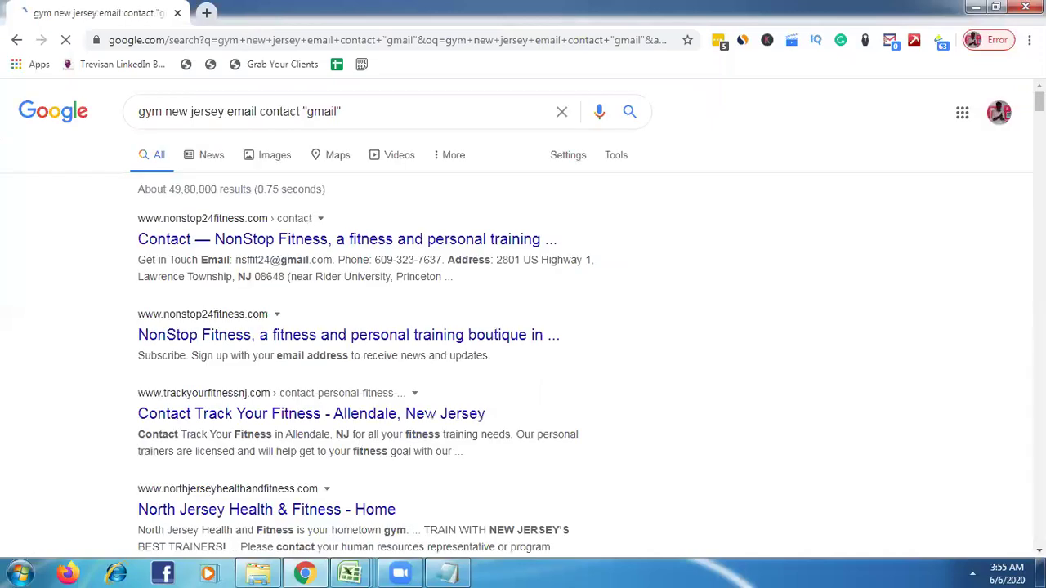
Step: Scroll down through the gym search results and back up again
scroll(523, 319, "down", 5)
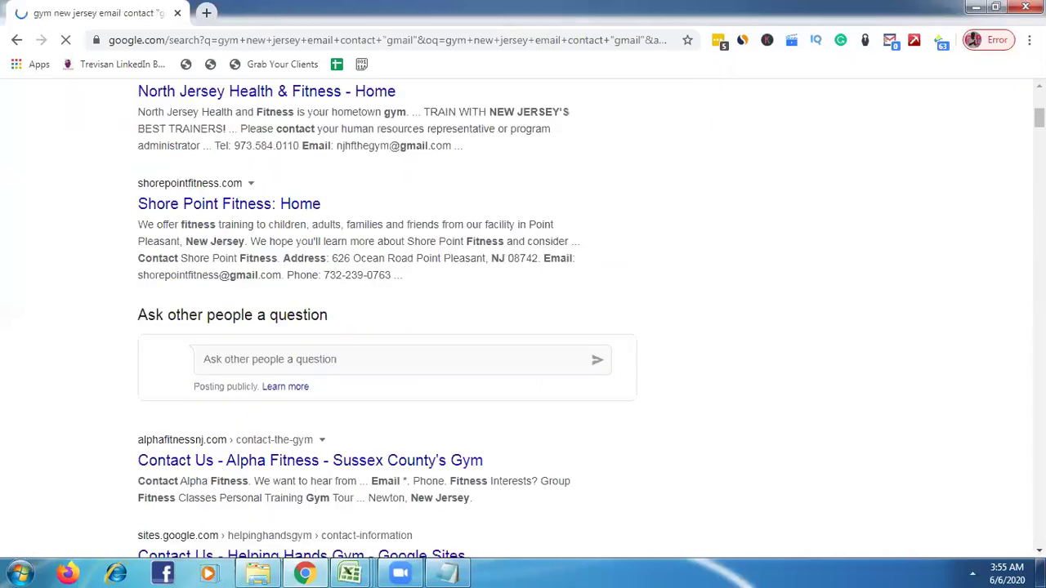
scroll(523, 319, "down", 5)
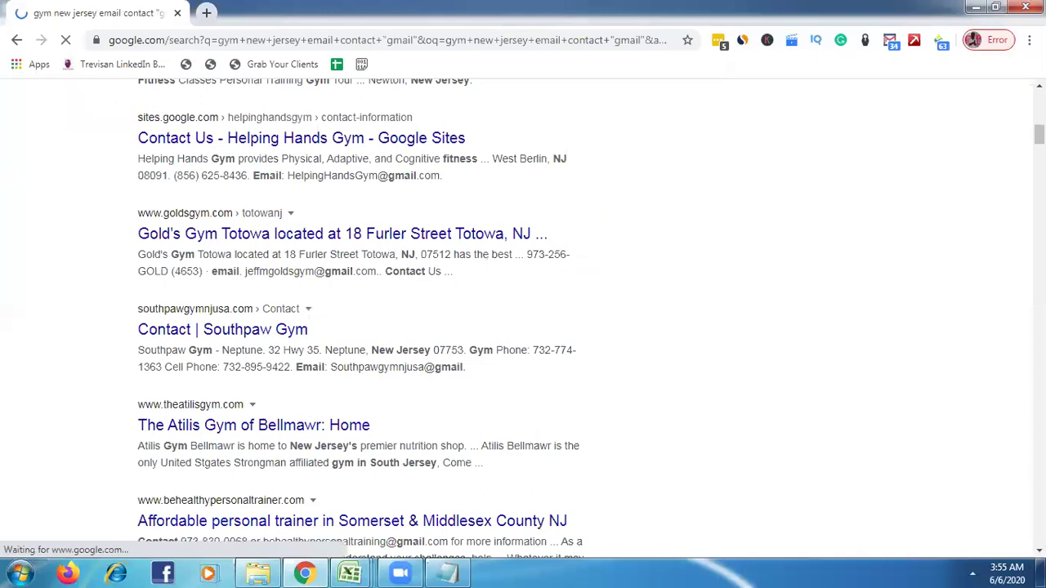
scroll(523, 318, "down", 5)
scroll(523, 319, "down", 5)
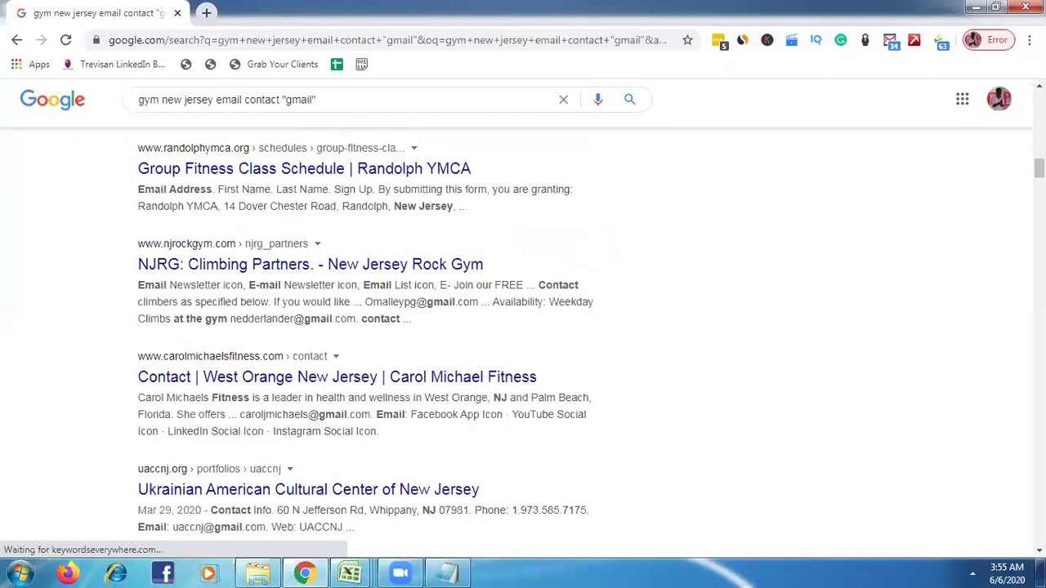
scroll(523, 327, "down", 5)
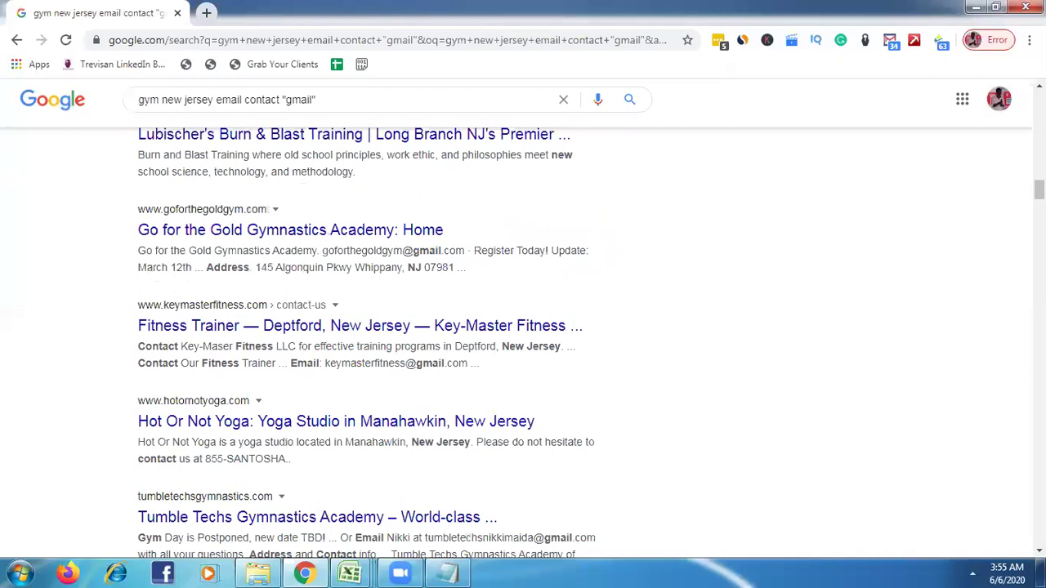
scroll(523, 326, "down", 3)
scroll(523, 327, "down", 5)
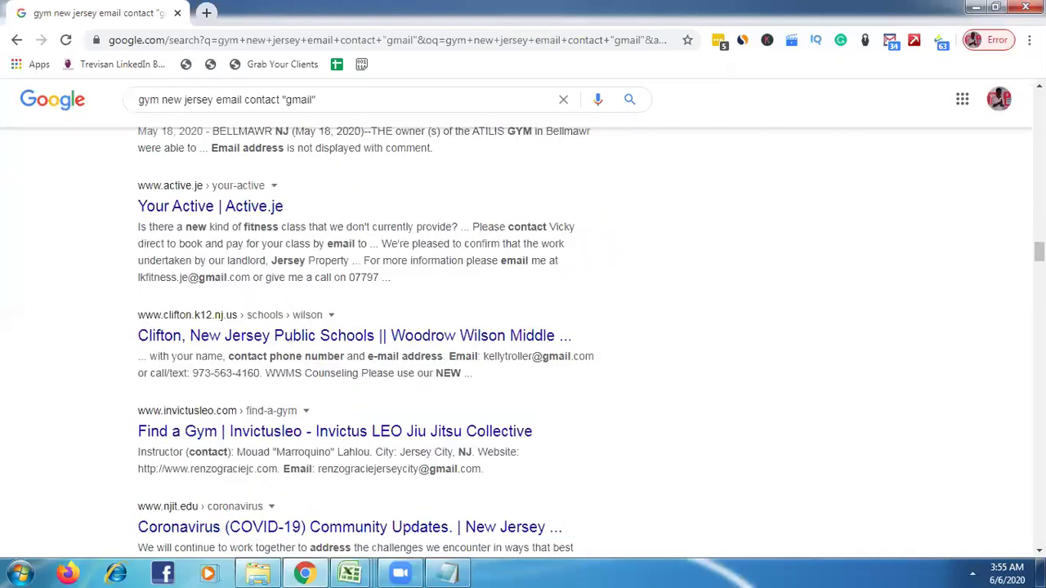
left_click_drag(1038, 253, 1038, 417)
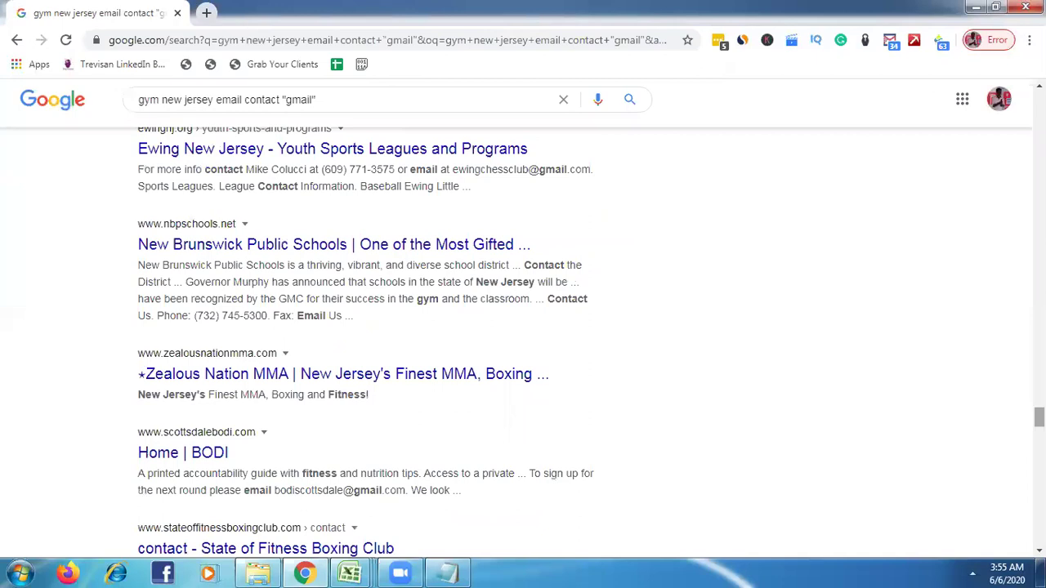
mouse_move(1038, 417)
left_mouse_down()
mouse_move(1038, 509)
mouse_move(1038, 433)
left_mouse_up()
scroll(1018, 343, "up", 15)
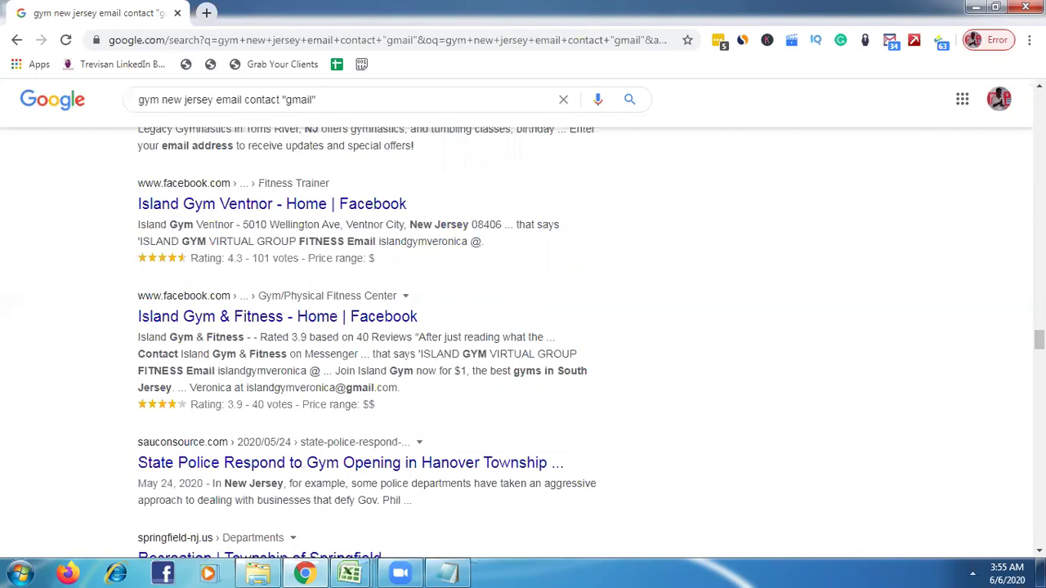
scroll(523, 335, "up", 8)
scroll(524, 335, "up", 15)
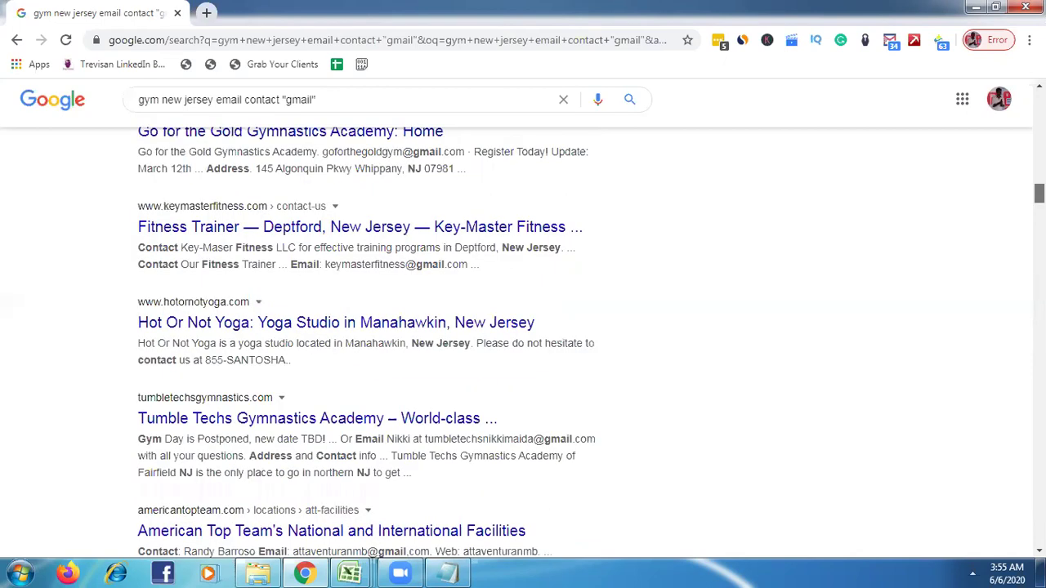
scroll(523, 335, "up", 4)
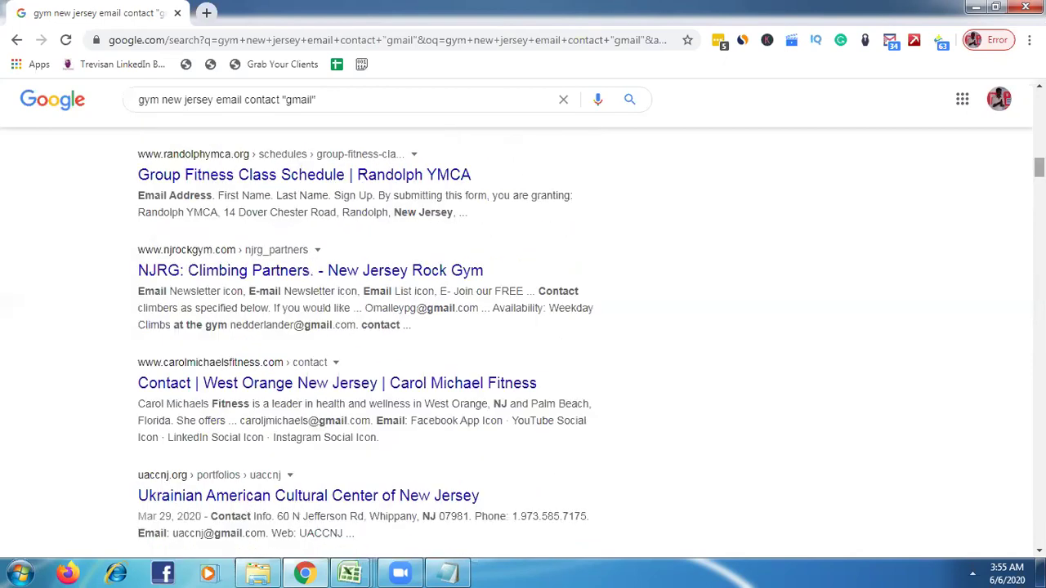
scroll(523, 335, "up", 6)
Step: Open Email Grabber's printable list of the 34 grabbed email addresses
key("Home")
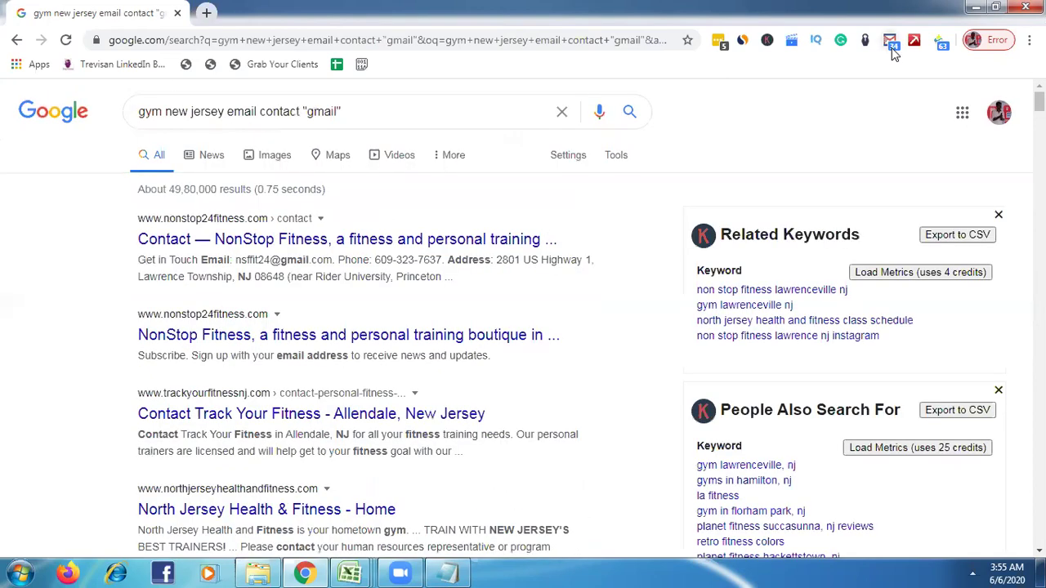
left_click(891, 49)
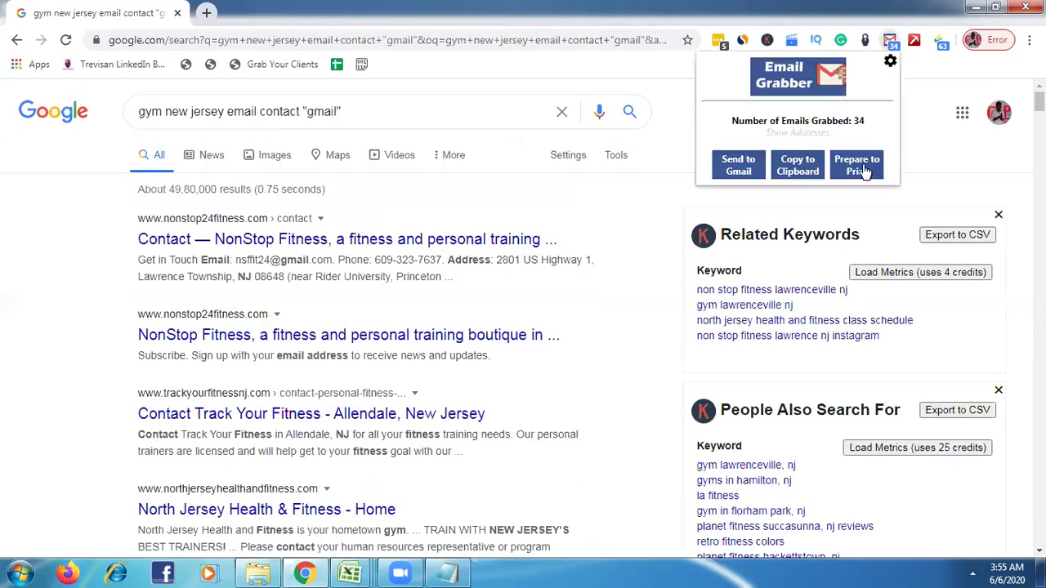
left_click(864, 170)
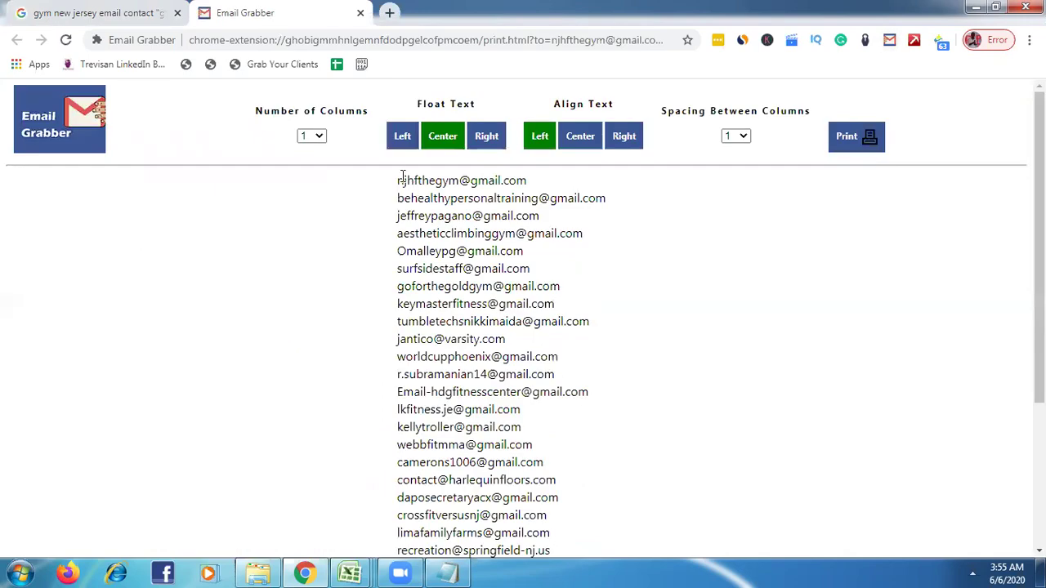
Step: Select and copy the grabbed email list on the Email Grabber print page
left_click_drag(402, 178, 450, 572)
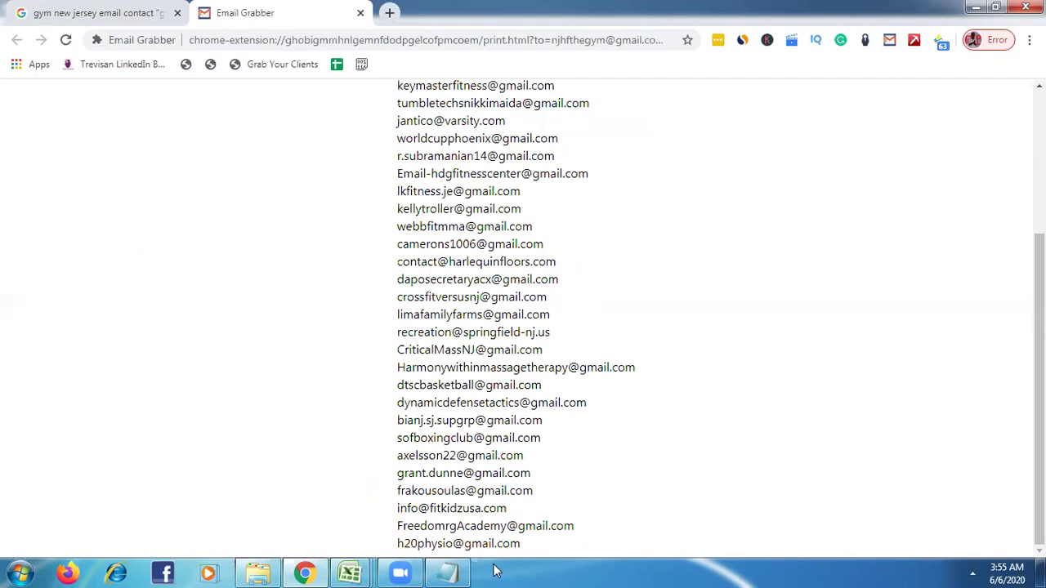
scroll(865, 198, "up", 3)
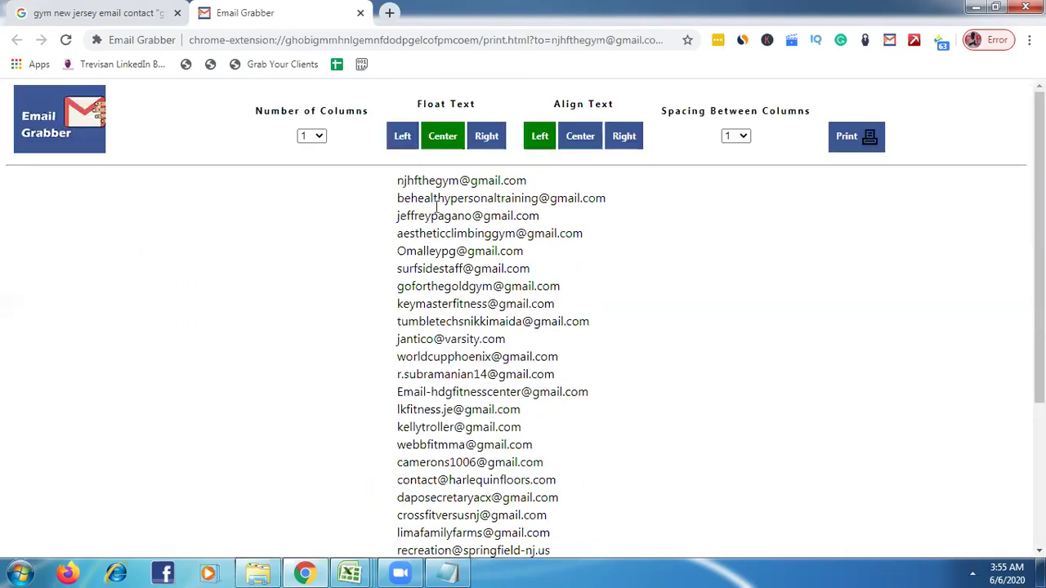
left_click_drag(411, 220, 520, 552)
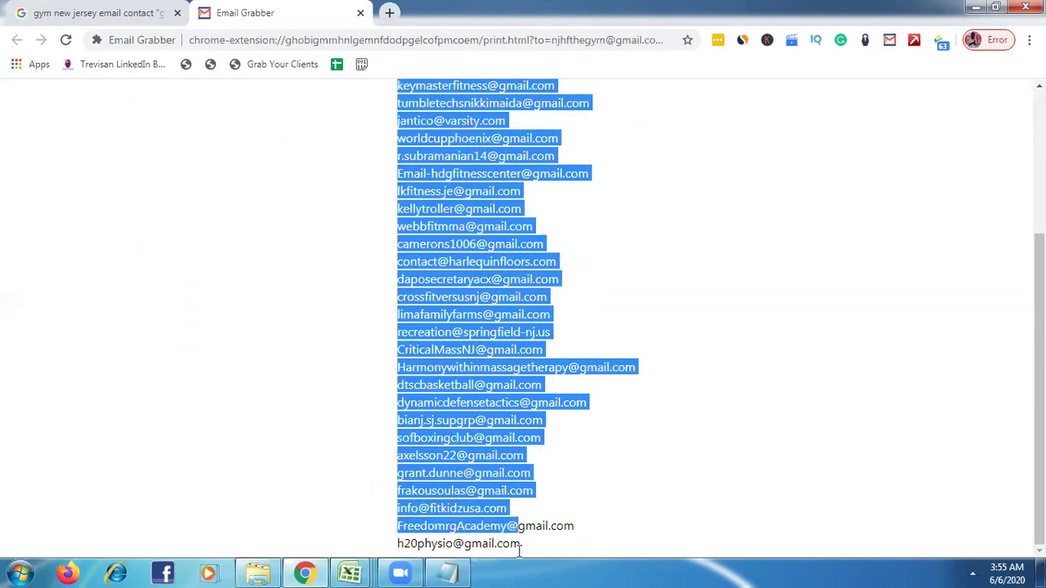
right_click(467, 281)
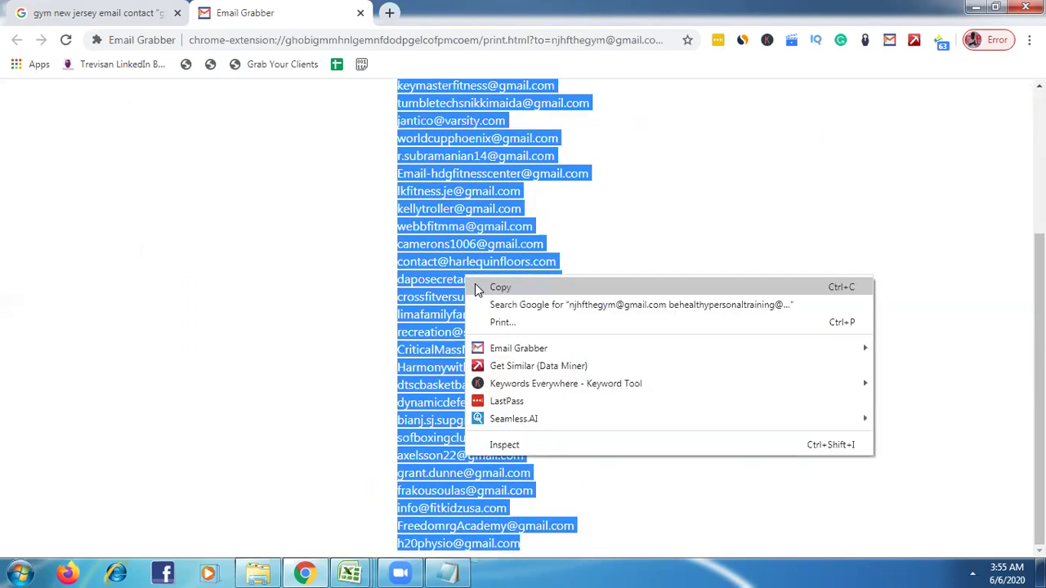
left_click(499, 287)
Step: Replace Notepad's old text with the copied email addresses
key("alt+Tab")
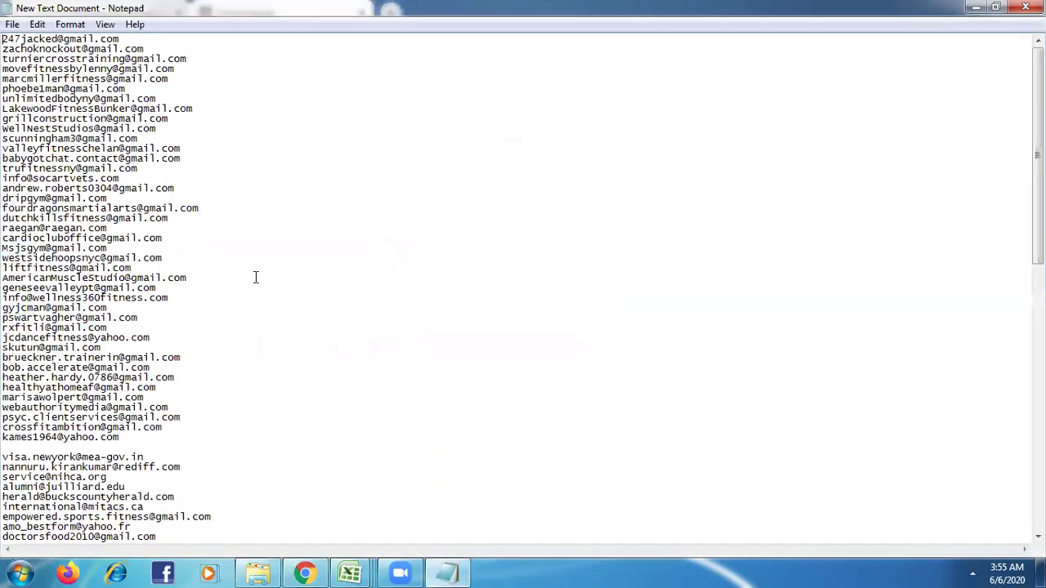
key("ctrl+a")
key("ctrl+v")
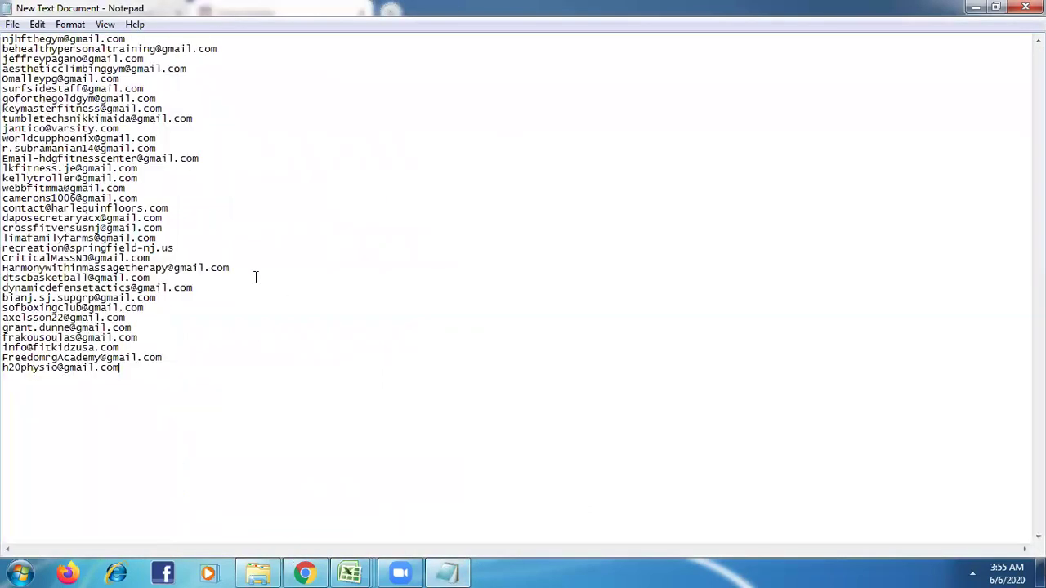
left_click(313, 572)
Step: Go to page 2 of the Google results for the gym email contact search
left_click(128, 11)
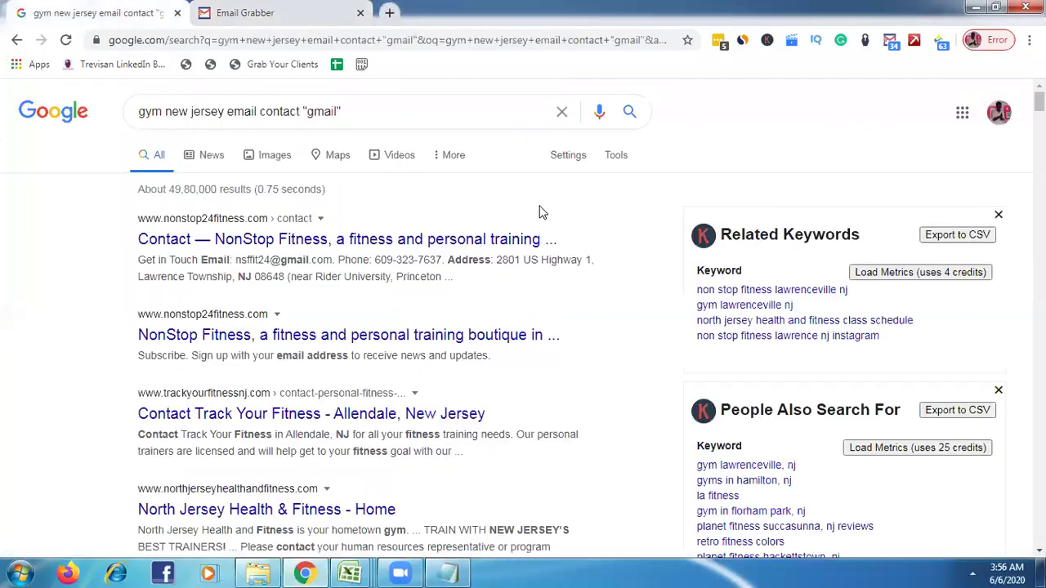
scroll(523, 327, "down", 5)
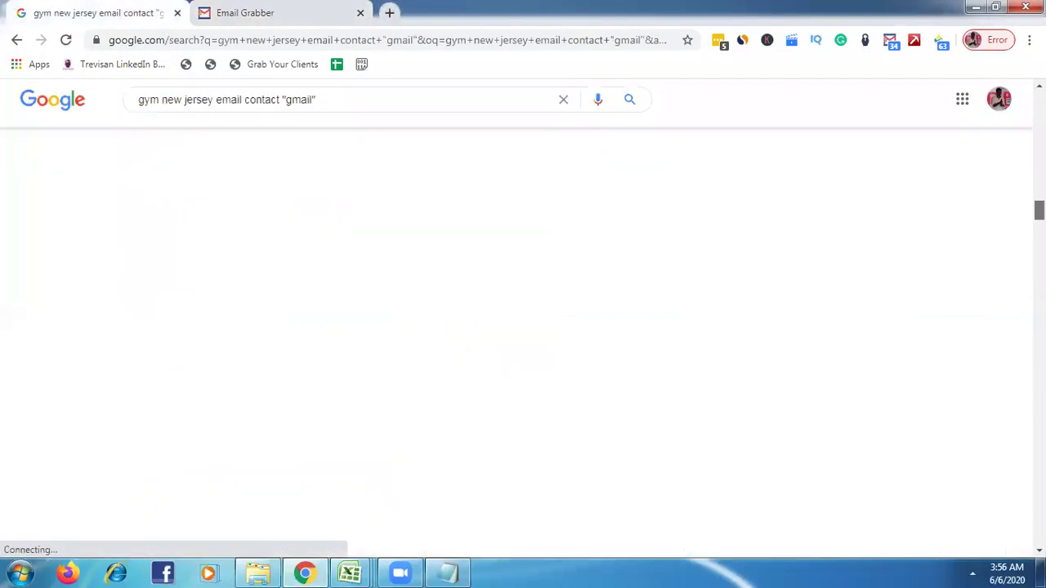
scroll(523, 327, "down", 5)
scroll(523, 327, "down", 10)
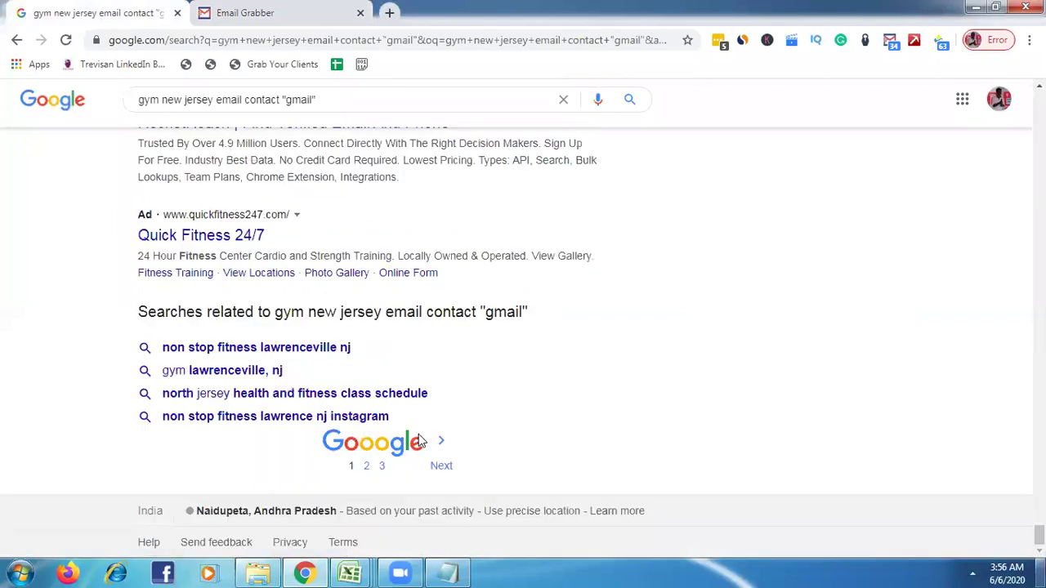
left_click(363, 464)
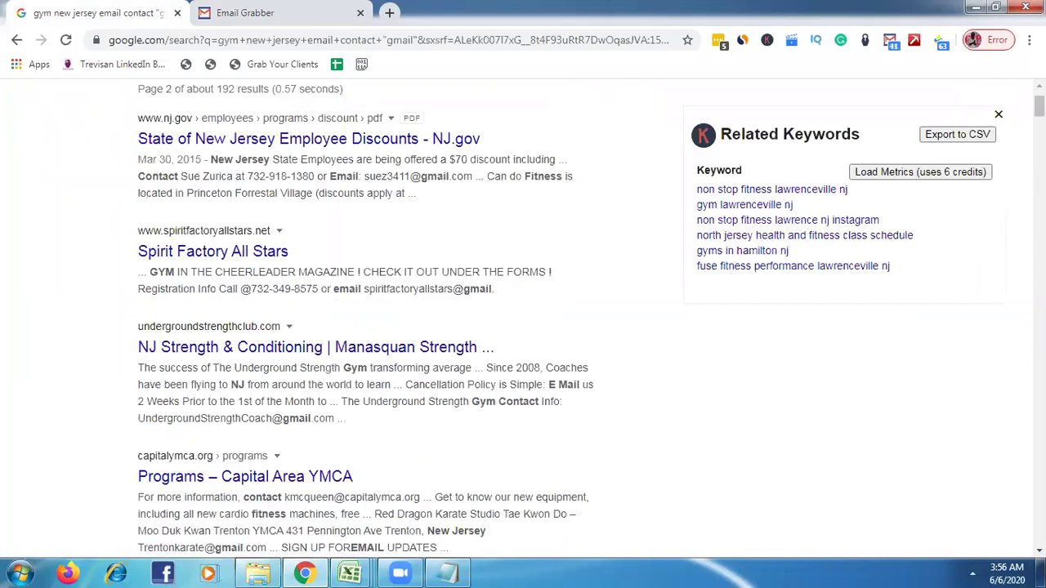
Step: Scroll through page 2's results and check Email Grabber's count of grabbed addresses
scroll(388, 341, "down", 4)
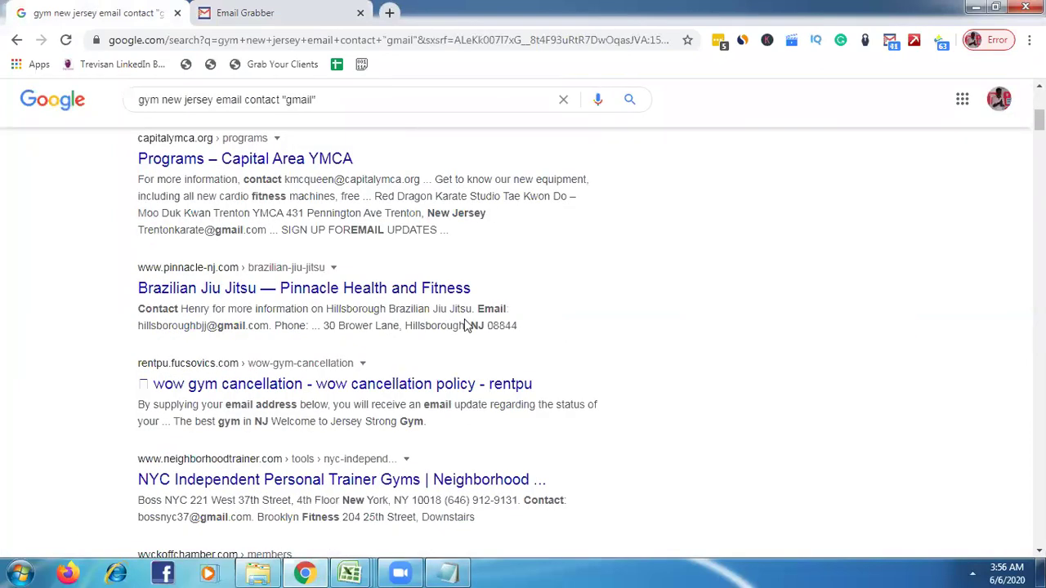
triple_click(498, 316)
left_click(927, 345)
scroll(523, 344, "down", 5)
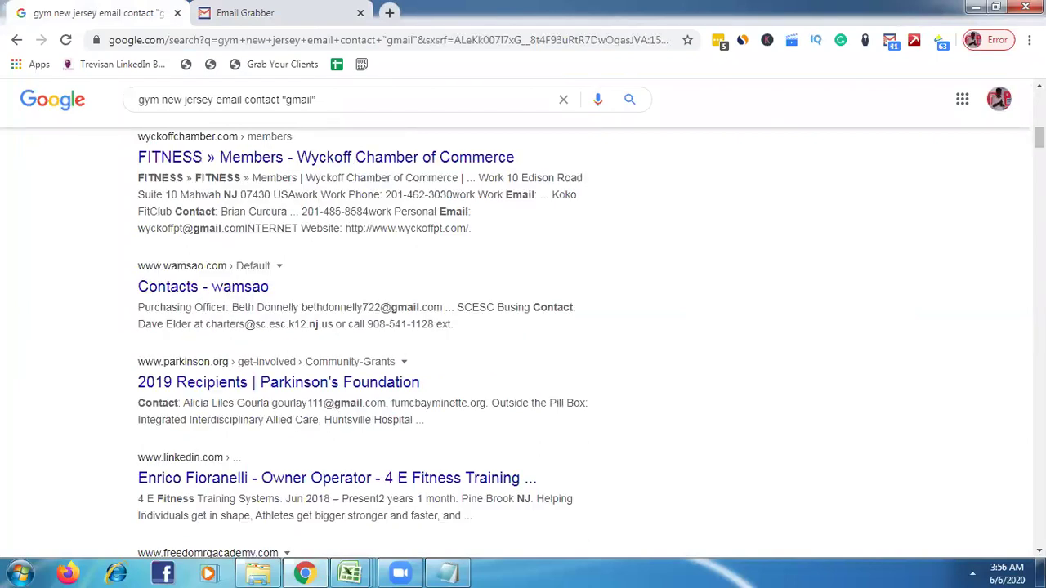
scroll(523, 343, "down", 5)
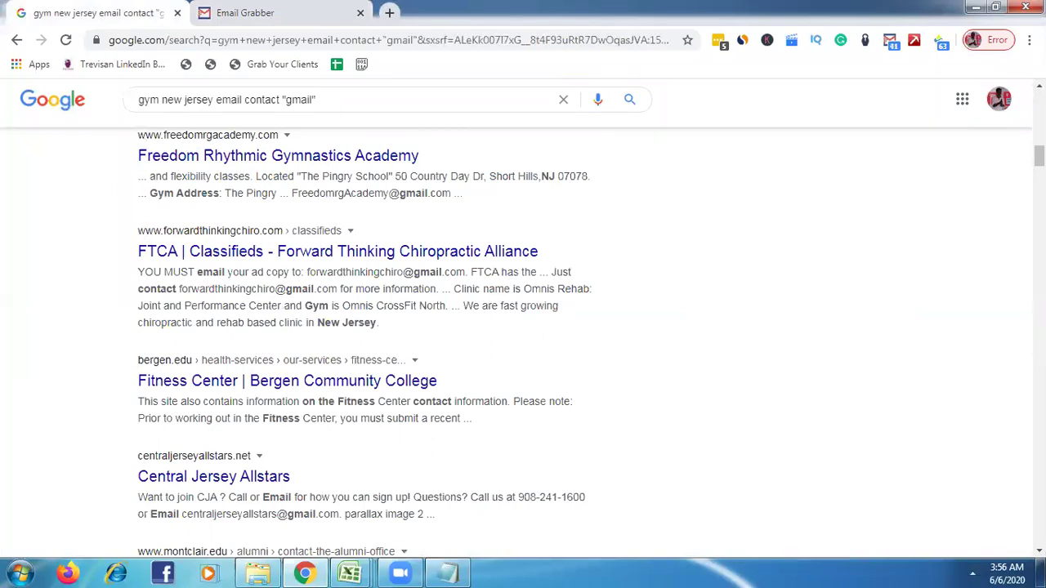
scroll(904, 121, "down", 5)
left_click(895, 45)
Step: Copy the 41 newly grabbed addresses from the print page and append them in Notepad
left_click(854, 169)
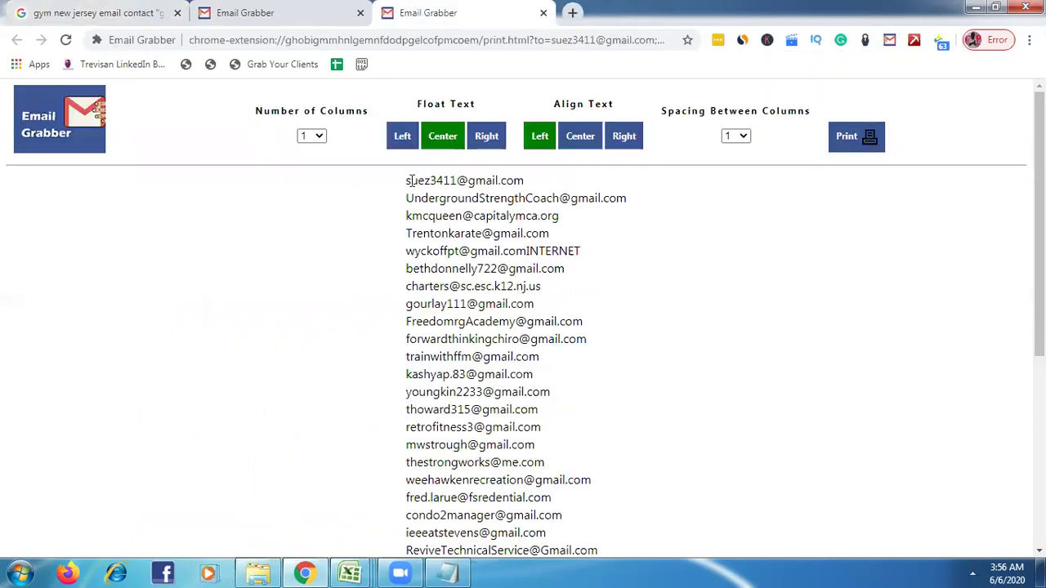
scroll(462, 419, "down", 4)
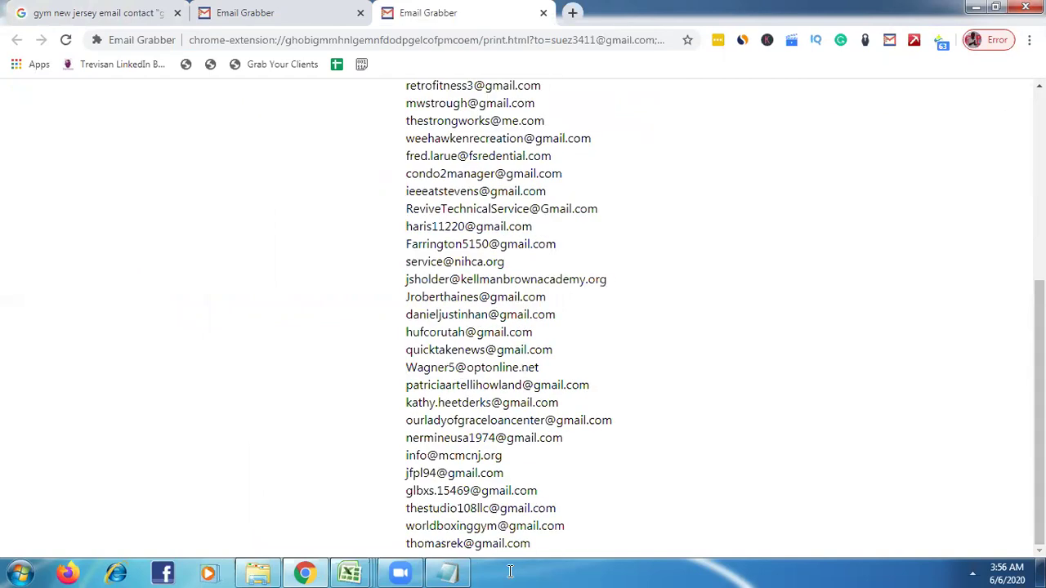
left_click_drag(510, 572, 531, 552)
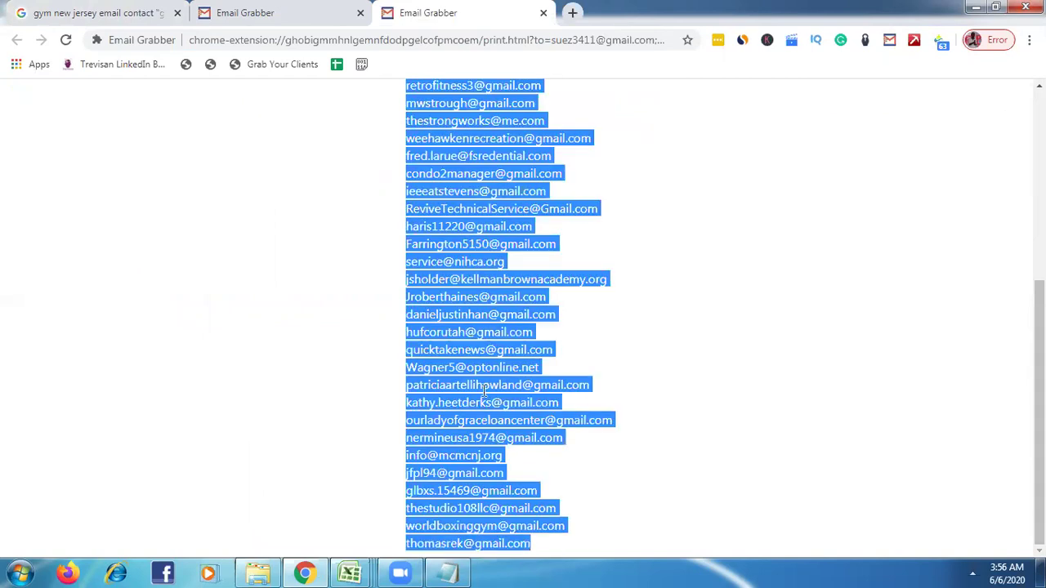
right_click(482, 387)
left_click(512, 223)
key("alt+Tab")
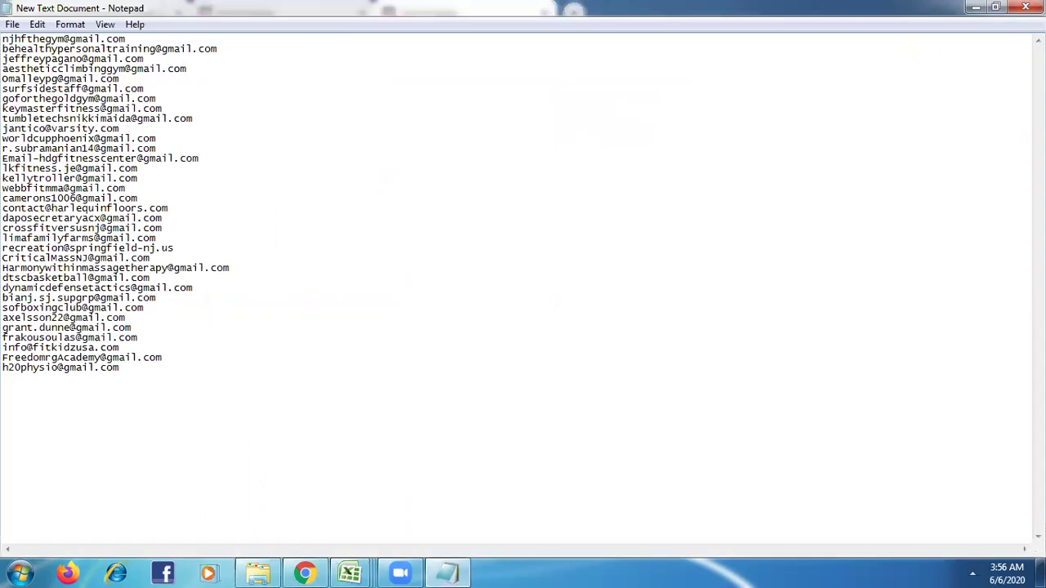
key("ctrl+v")
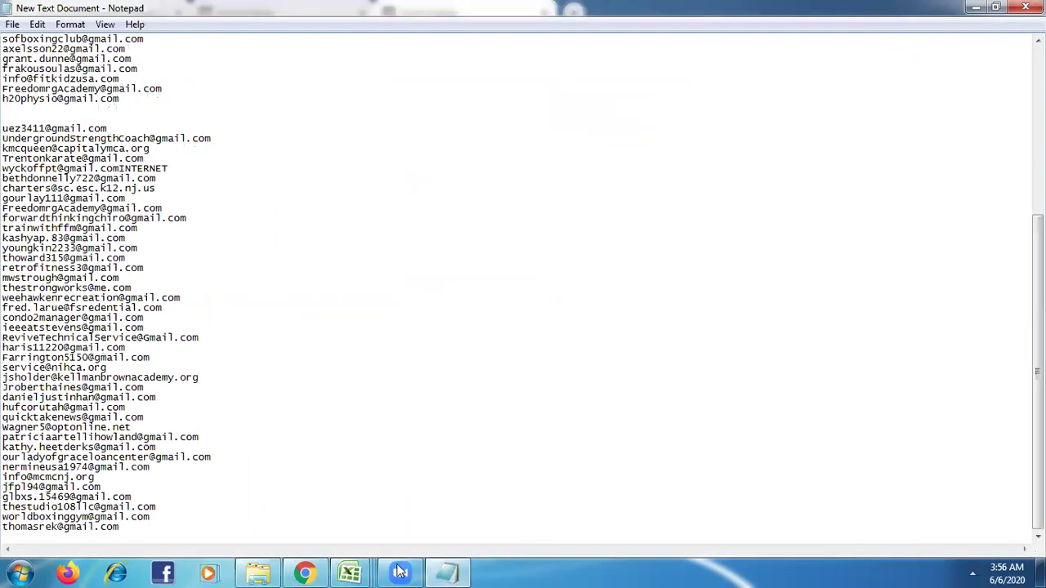
Step: Return to the Google results tab for gym new jersey email contact "gmail"
left_click(304, 572)
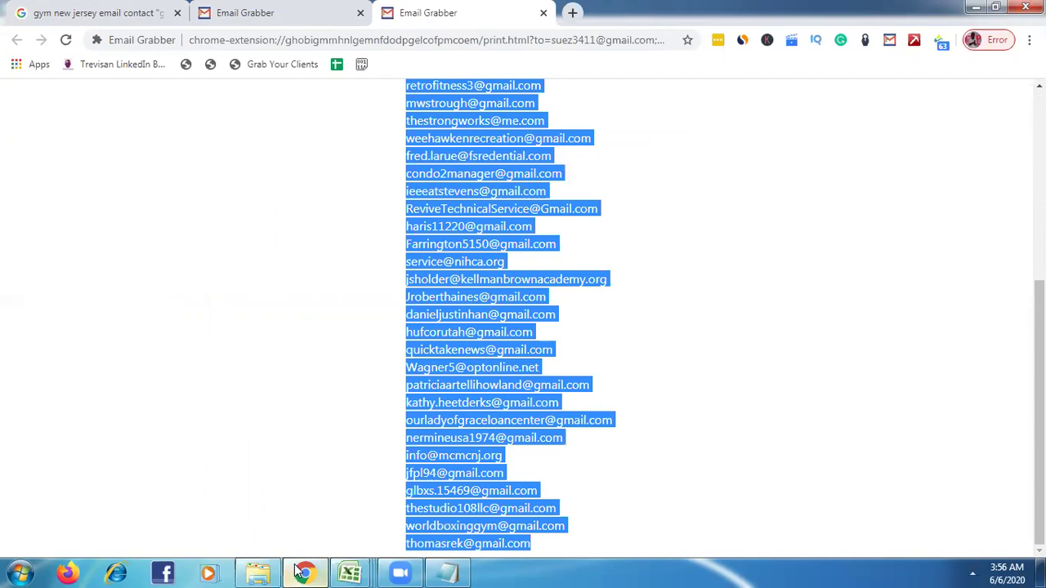
left_click(631, 477)
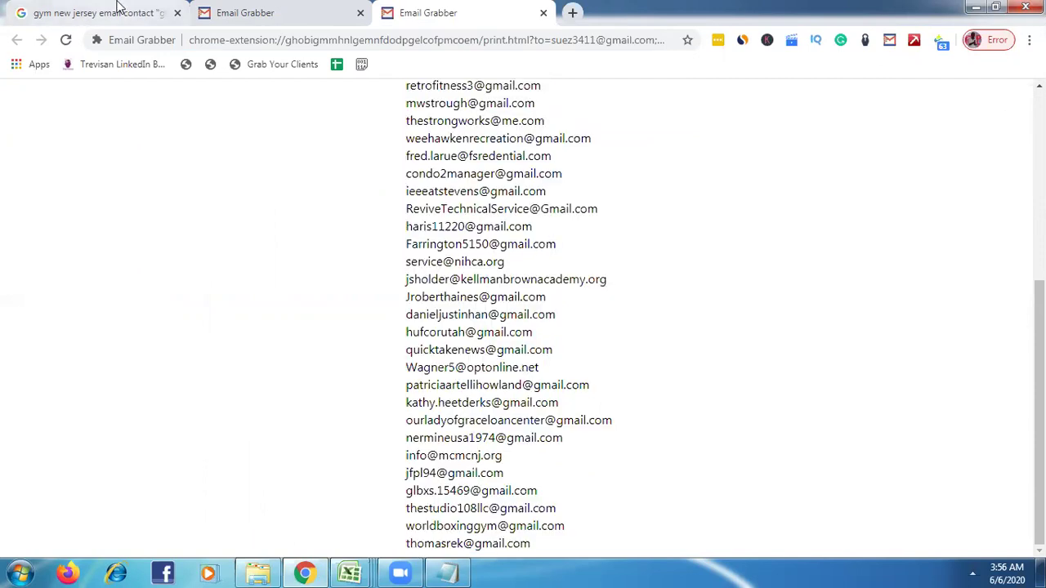
left_click(117, 10)
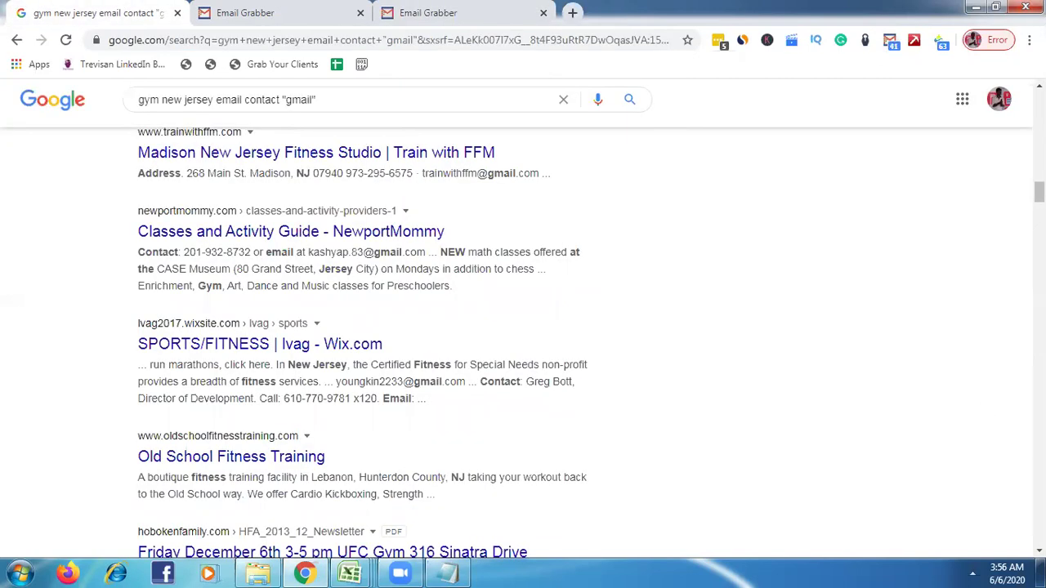
left_click_drag(1038, 192, 1018, 130)
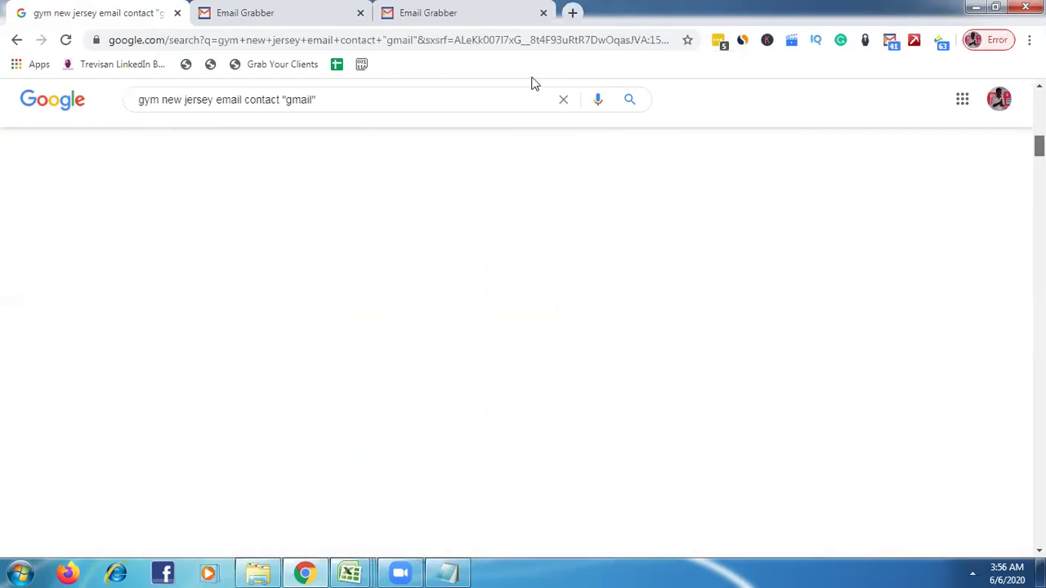
Step: Change the query to gym new jersey email contact "yahoo" and run the search
left_click(339, 111)
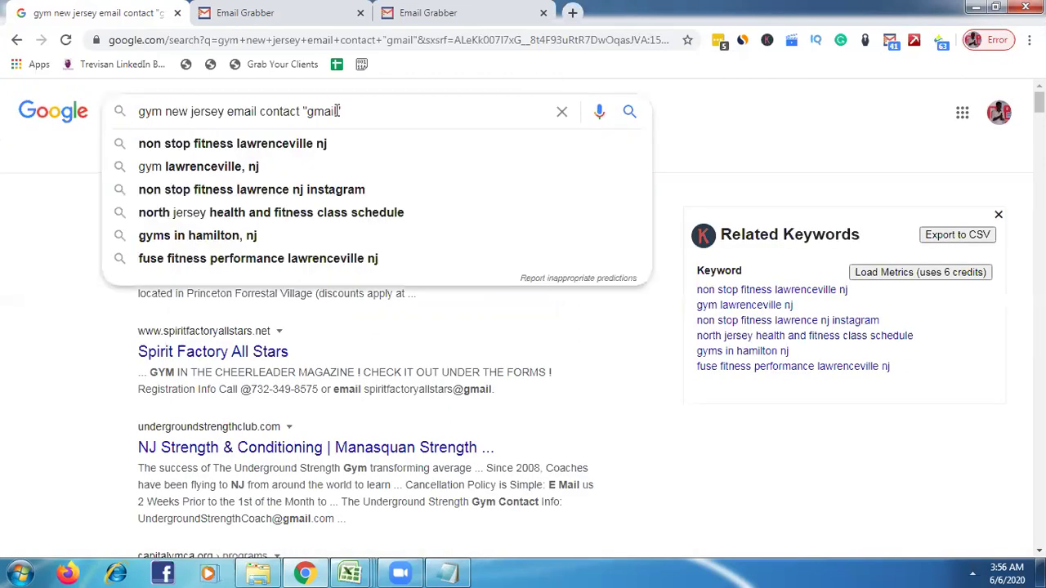
key("BackSpace")
key("BackSpace")
key("BackSpace")
key("BackSpace")
key("BackSpace")
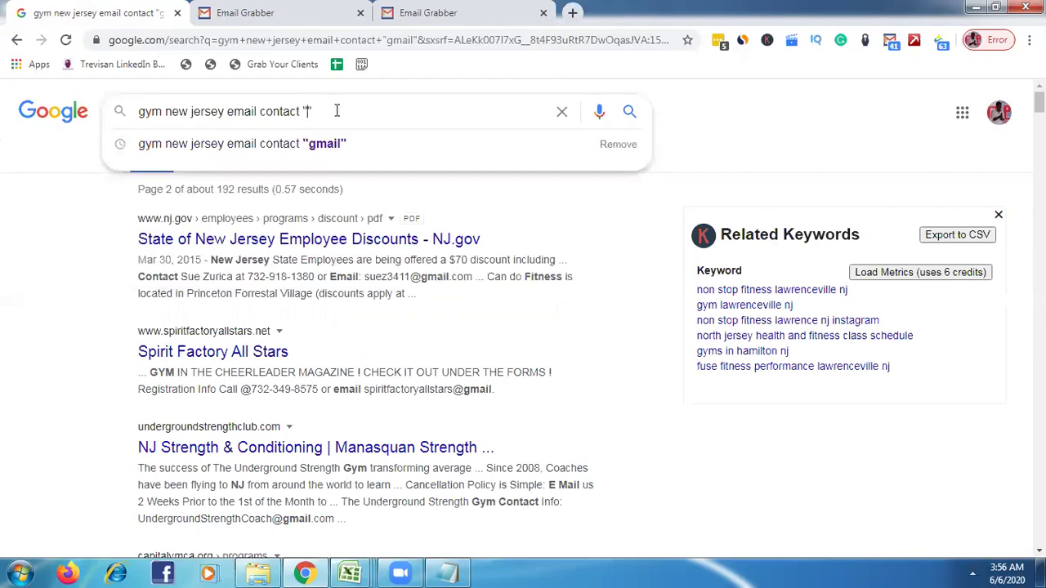
type("yahoo")
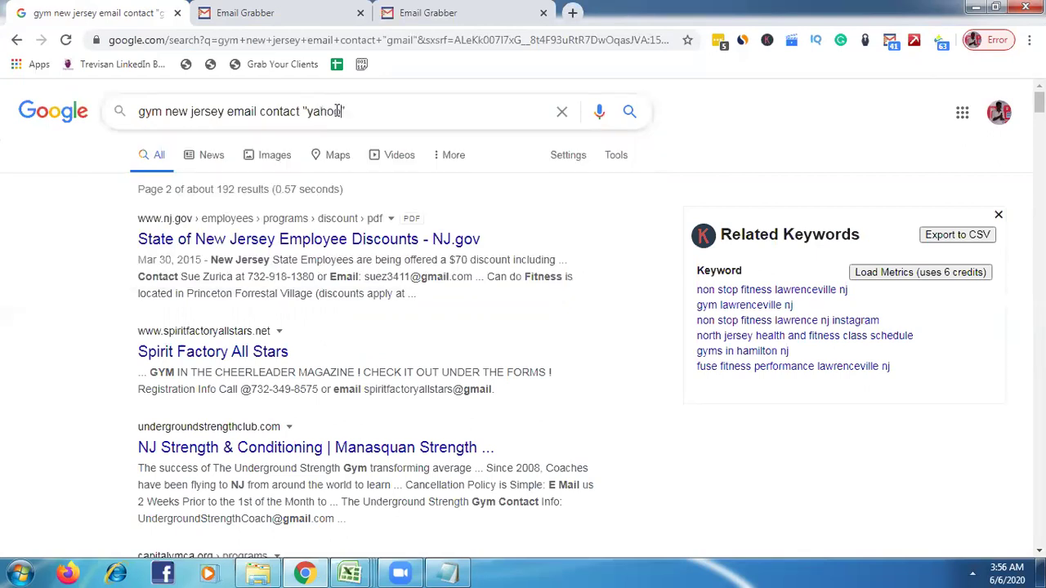
key("Return")
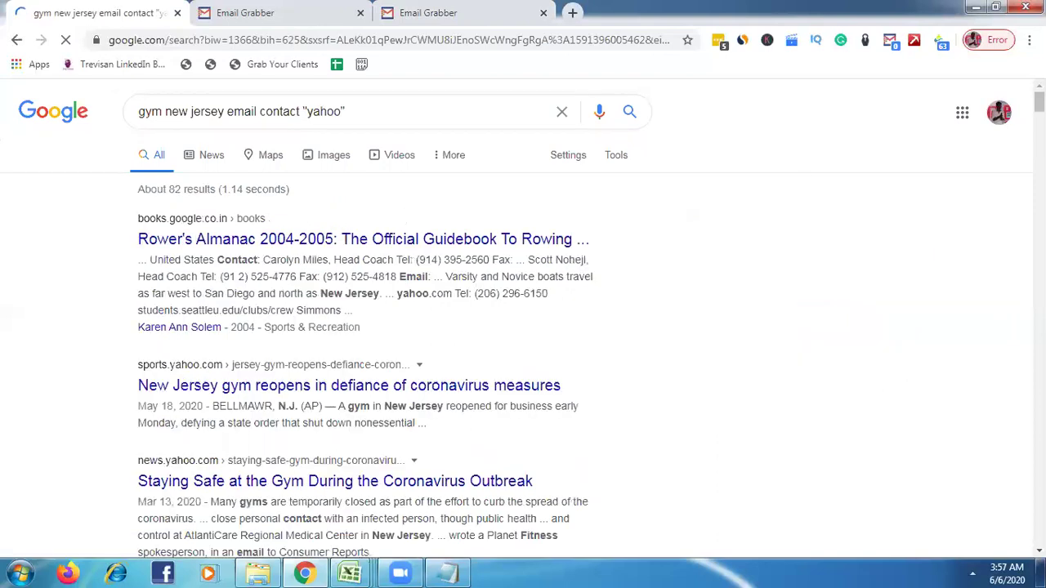
Step: Scroll through the yahoo results and check how many emails Email Grabber collected
scroll(523, 327, "down", 10)
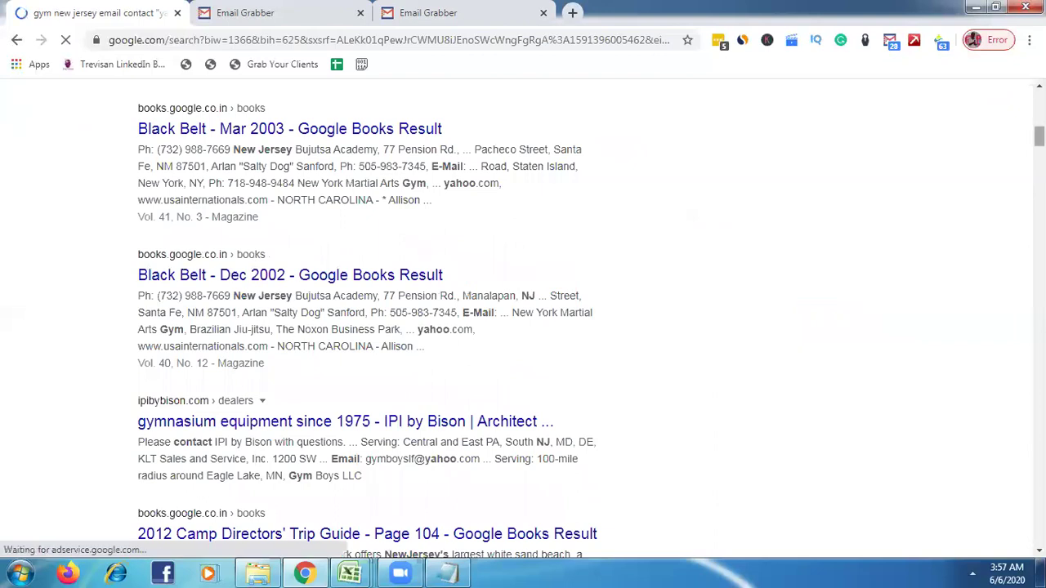
scroll(396, 324, "up", 5)
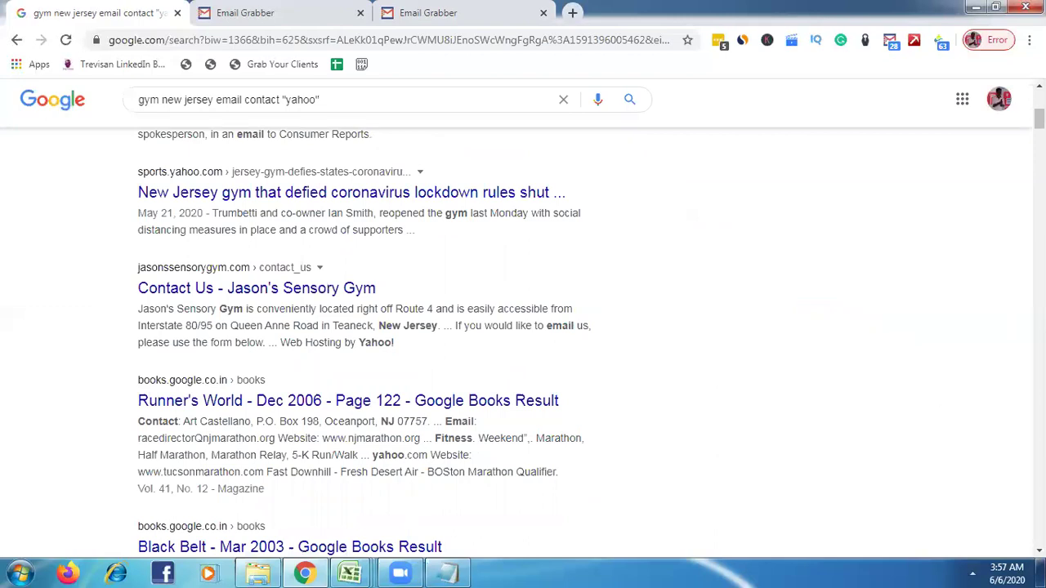
scroll(523, 339, "down", 5)
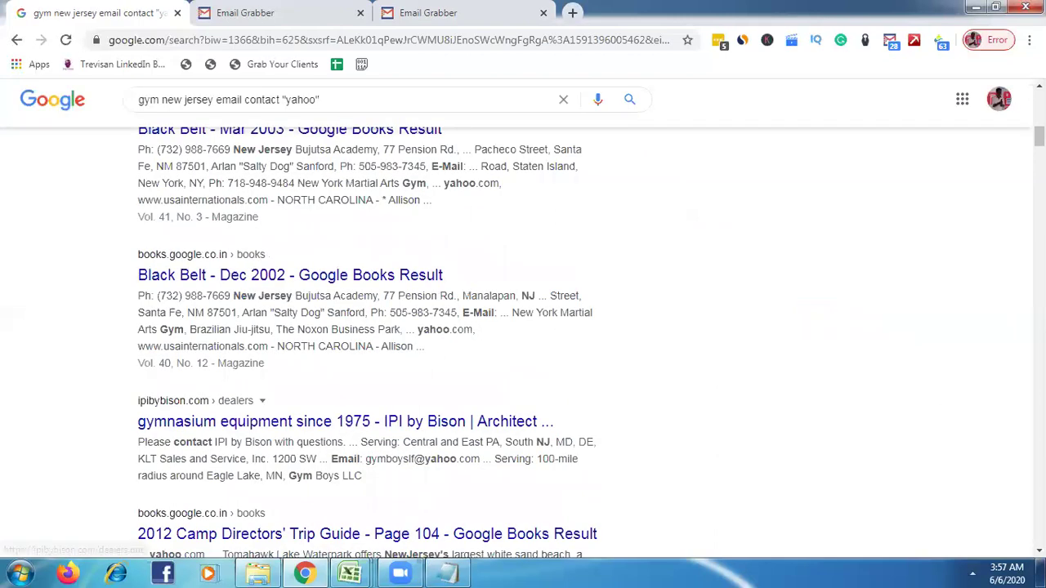
scroll(523, 339, "down", 5)
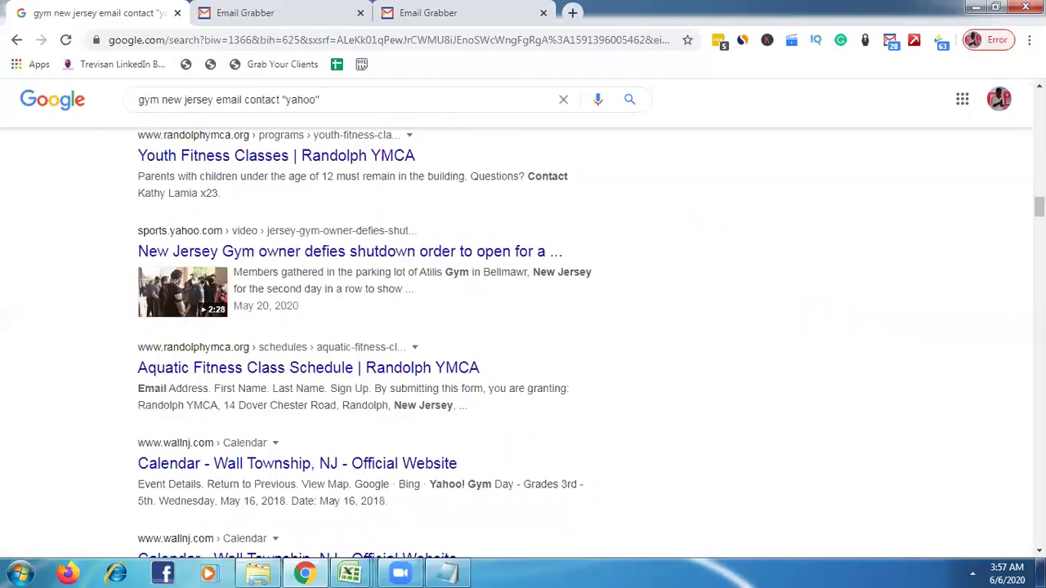
scroll(523, 339, "down", 5)
scroll(851, 156, "down", 5)
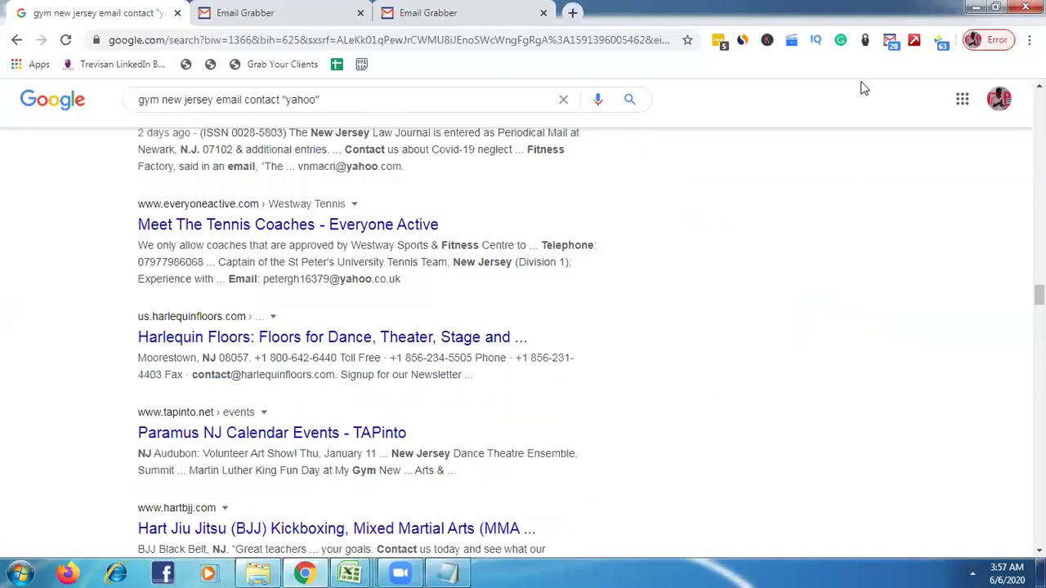
left_click(890, 43)
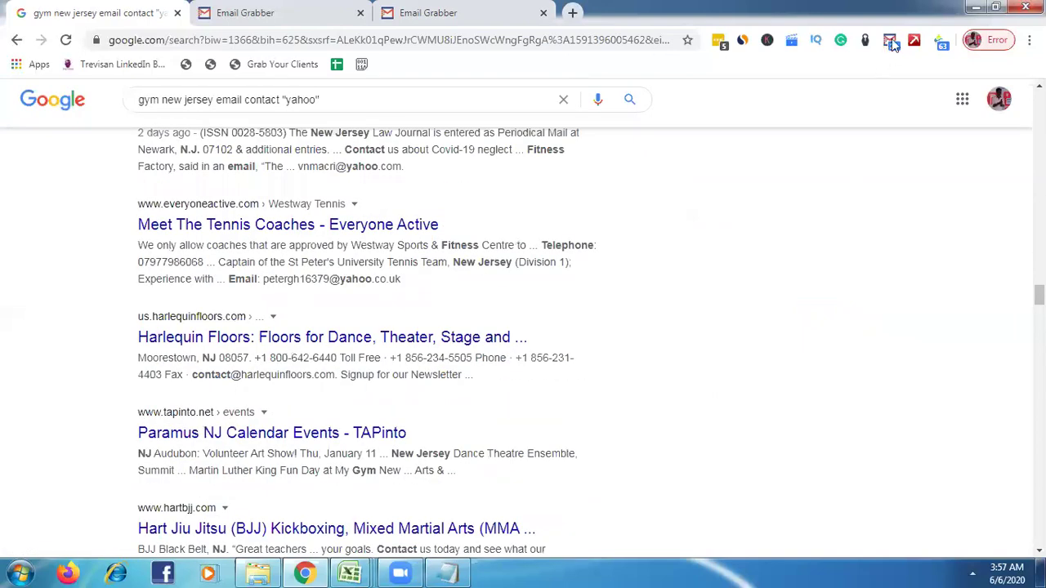
Step: Show the emails grabbed from the yahoo search as a printable list and select them all
left_click(857, 167)
left_click_drag(444, 392, 418, 173)
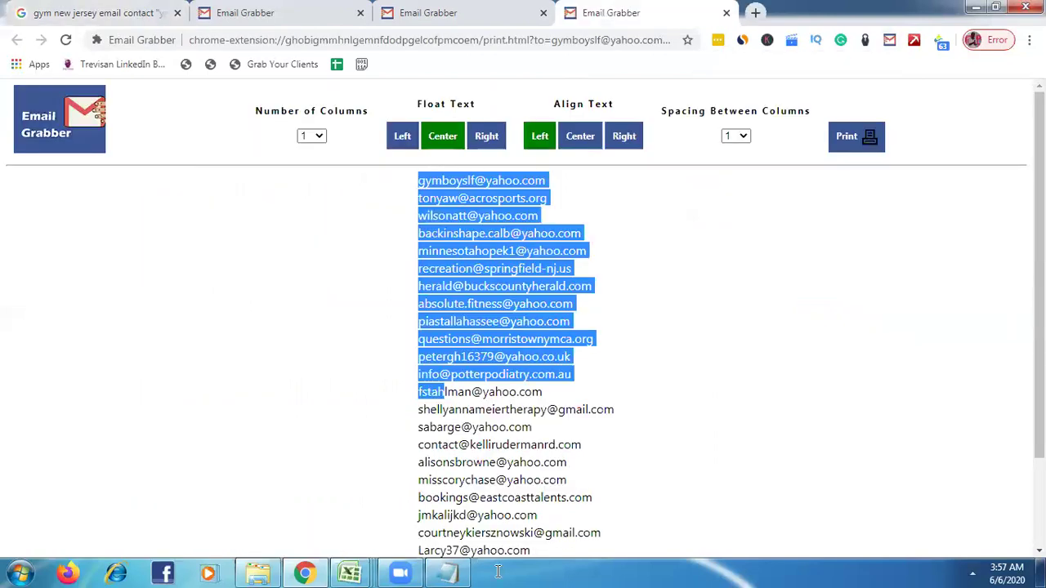
scroll(523, 327, "down", 3)
left_click_drag(498, 572, 419, 540)
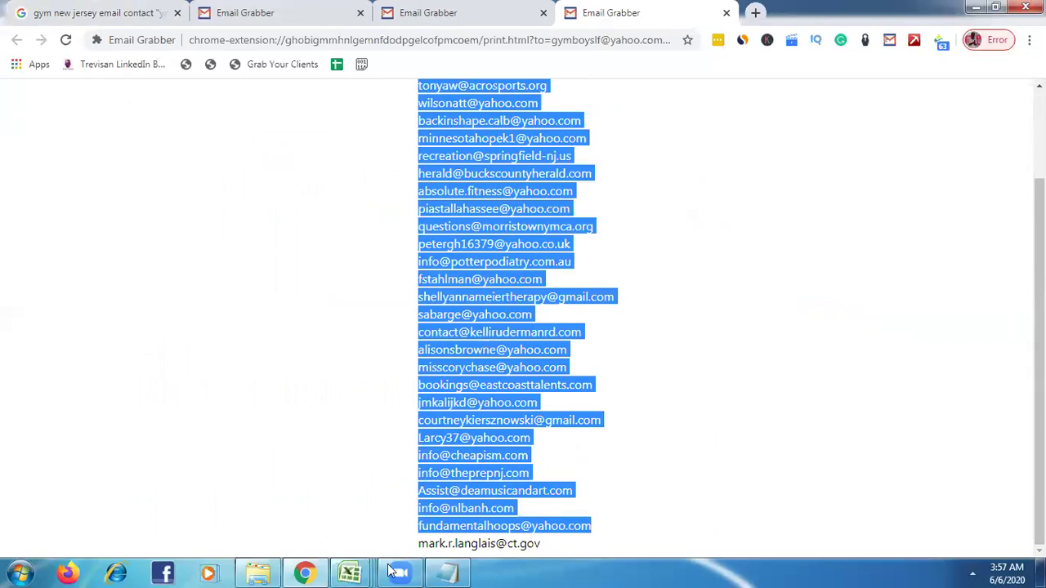
Step: Paste the yahoo emails into the Notepad email list and return to Chrome
left_click(446, 572)
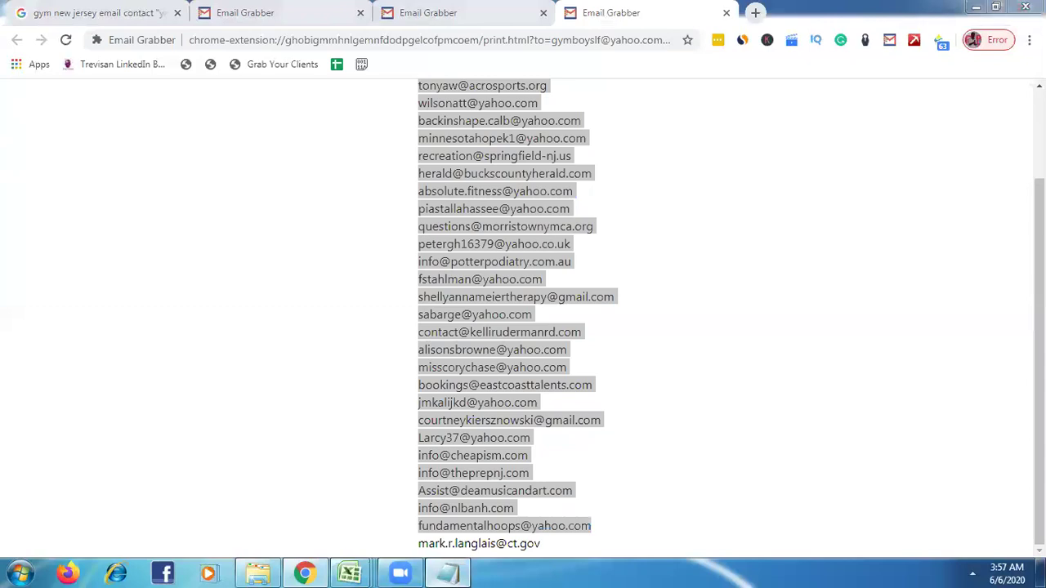
key("ctrl+v")
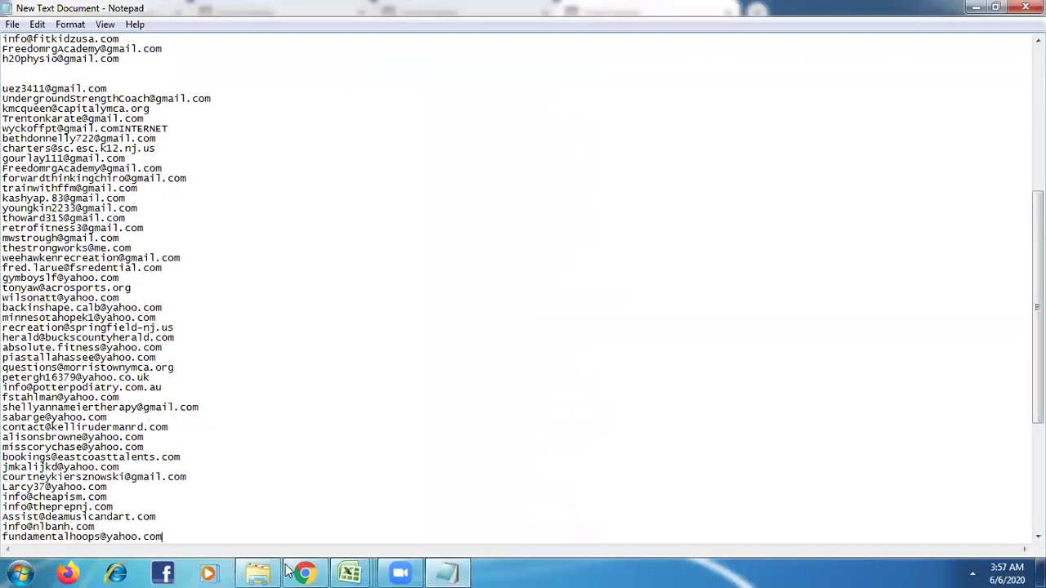
key("alt+Tab")
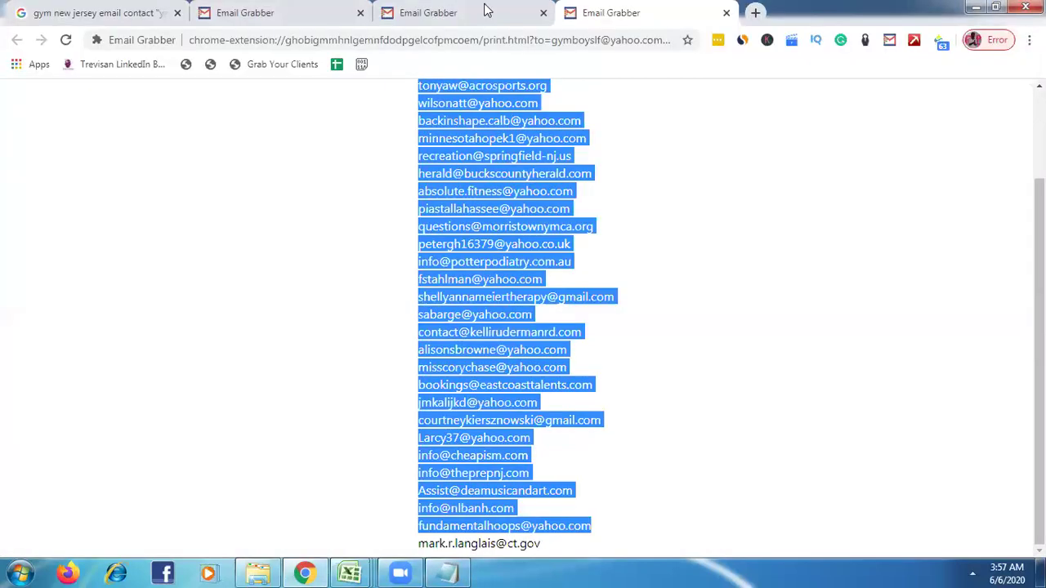
Step: Change the Google query from "yahoo" to "rediff" and search for gym new jersey email contacts
key("ctrl+1")
left_click(316, 99)
key("BackSpace")
key("BackSpace")
key("BackSpace")
key("BackSpace")
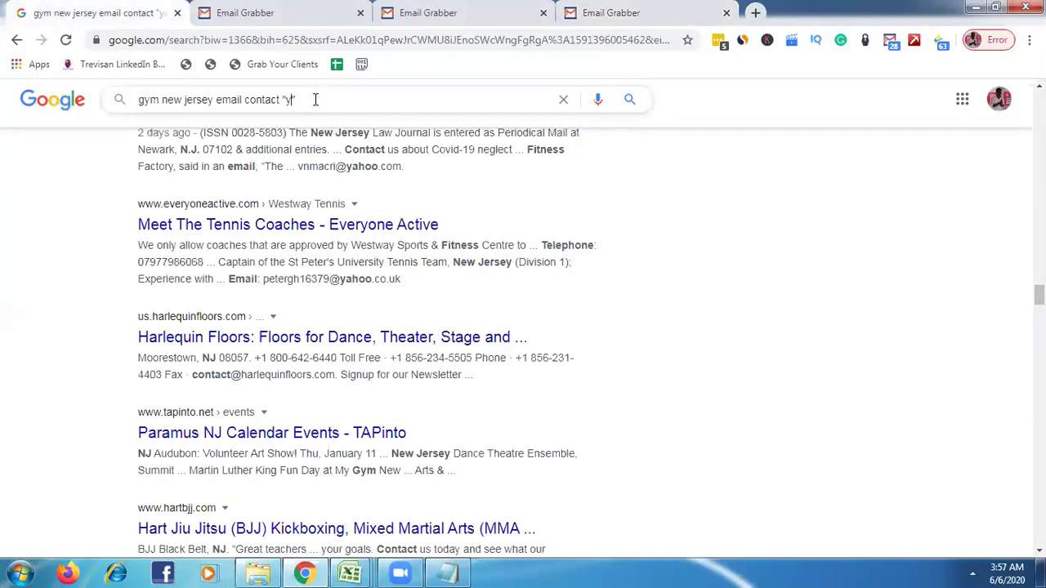
key("BackSpace")
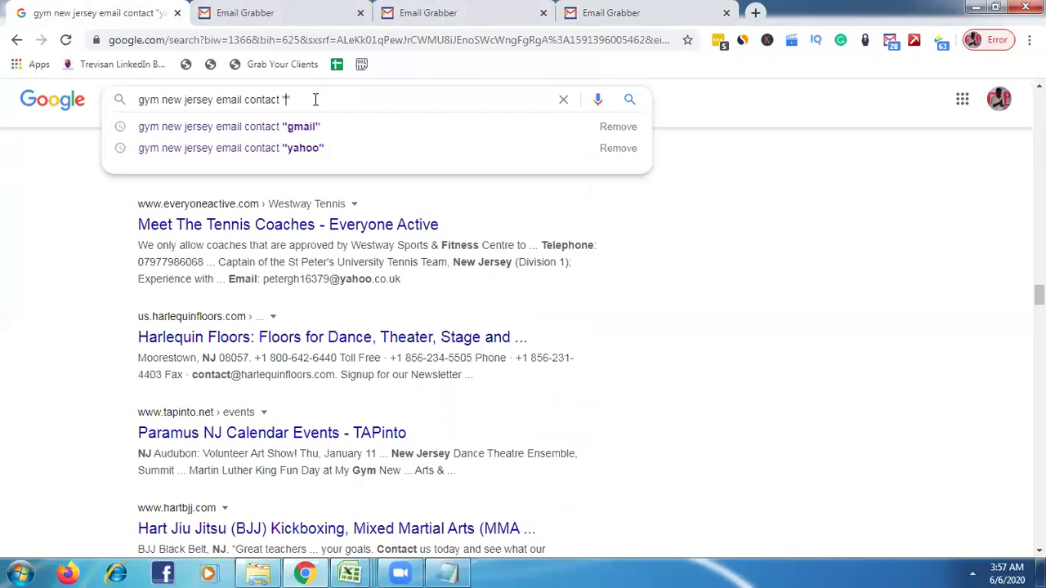
type("re")
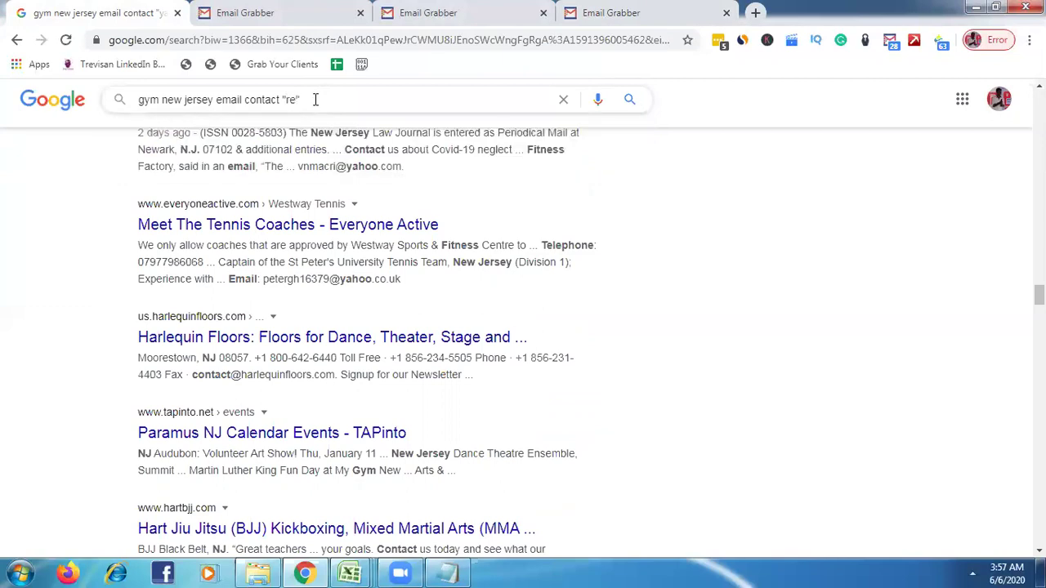
type("di")
type("ff")
key("Return")
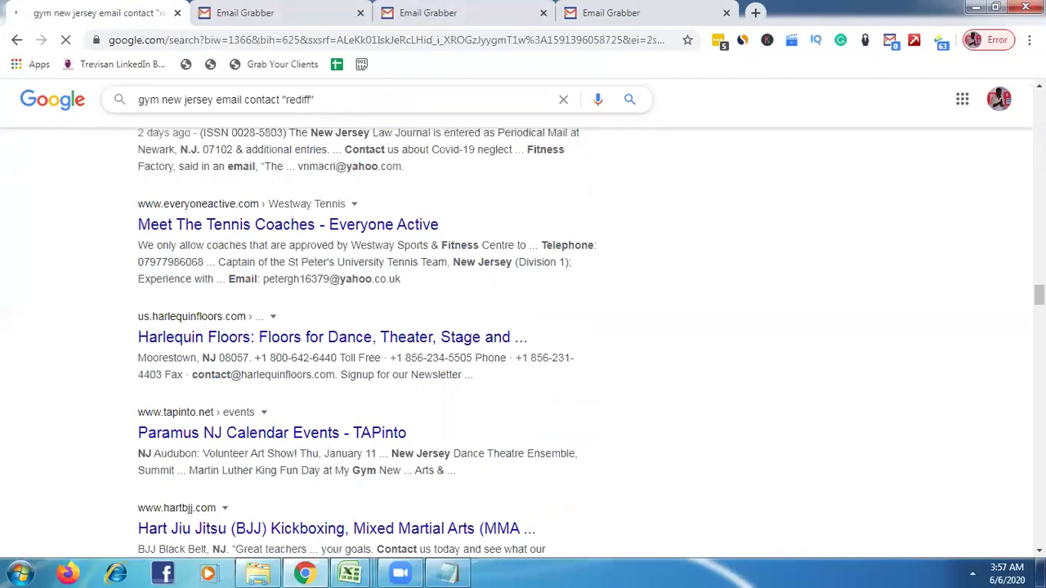
Step: Select and copy the four emails Email Grabber found in the rediff results, then go to Notepad
scroll(922, 75, "down", 5)
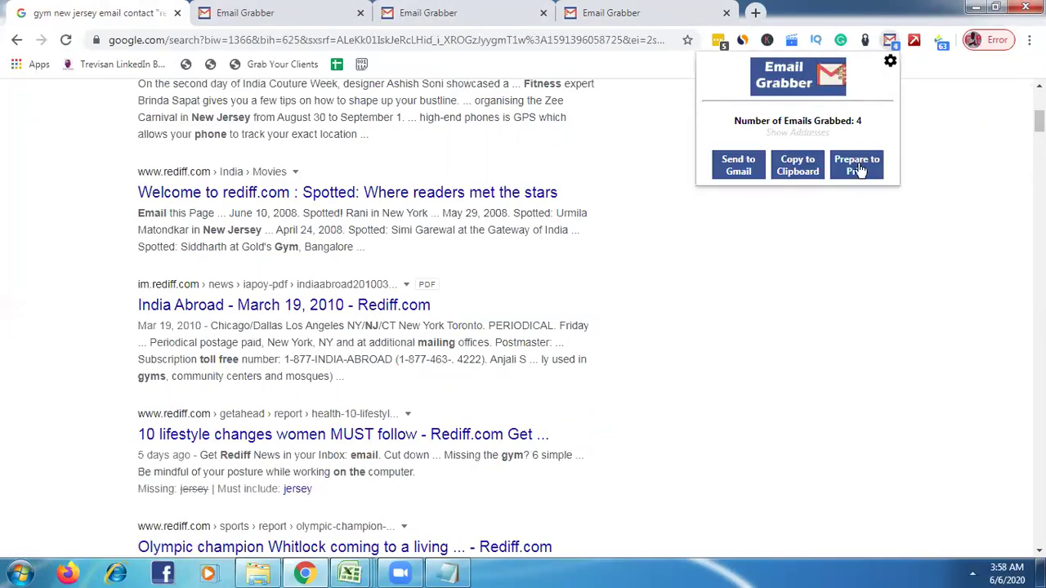
left_click(859, 163)
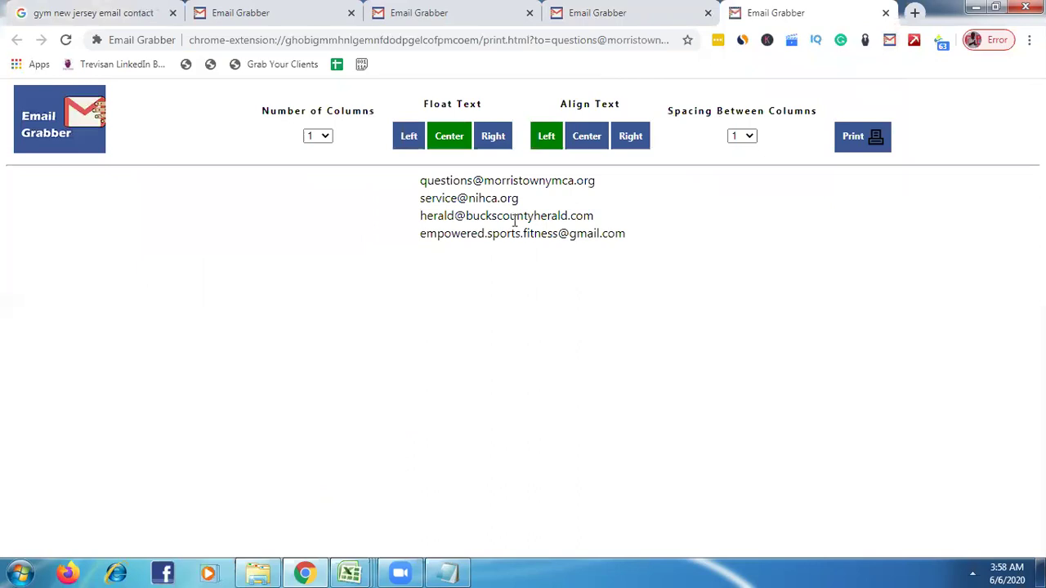
left_click_drag(515, 222, 627, 237)
left_click(421, 181, "shift")
key("ctrl+c")
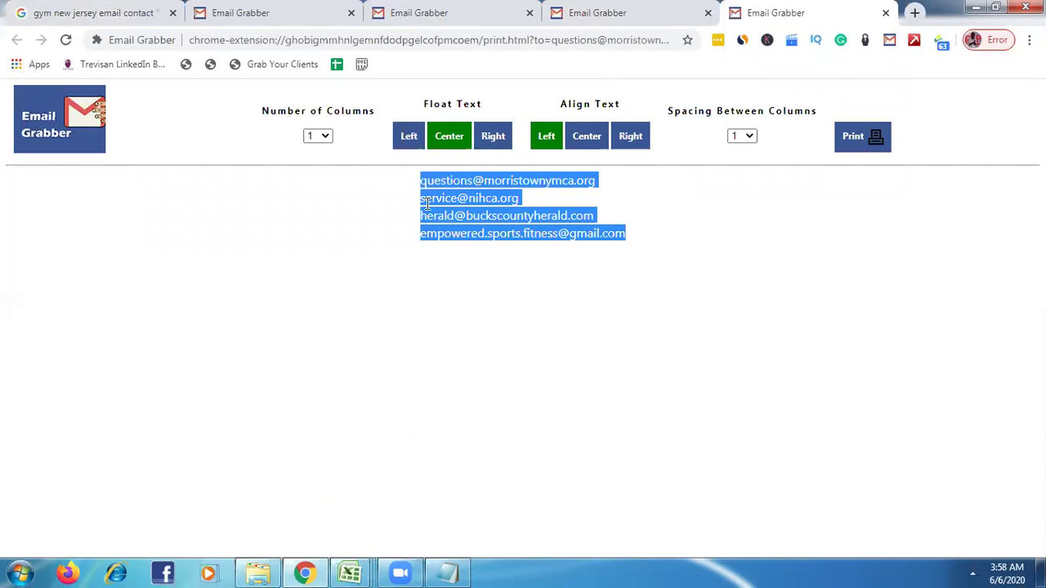
key("alt+Tab")
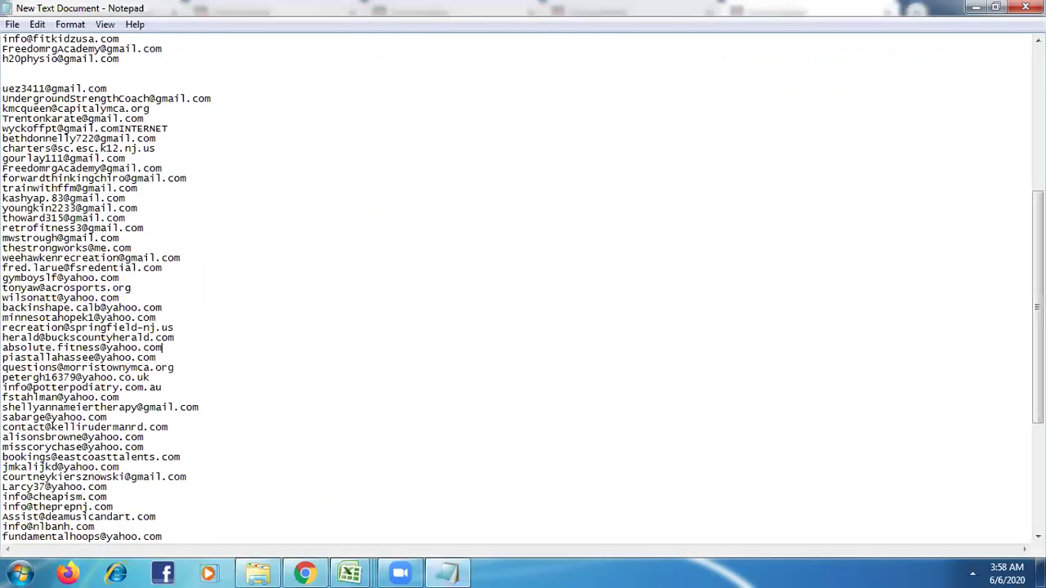
key("ctrl+v")
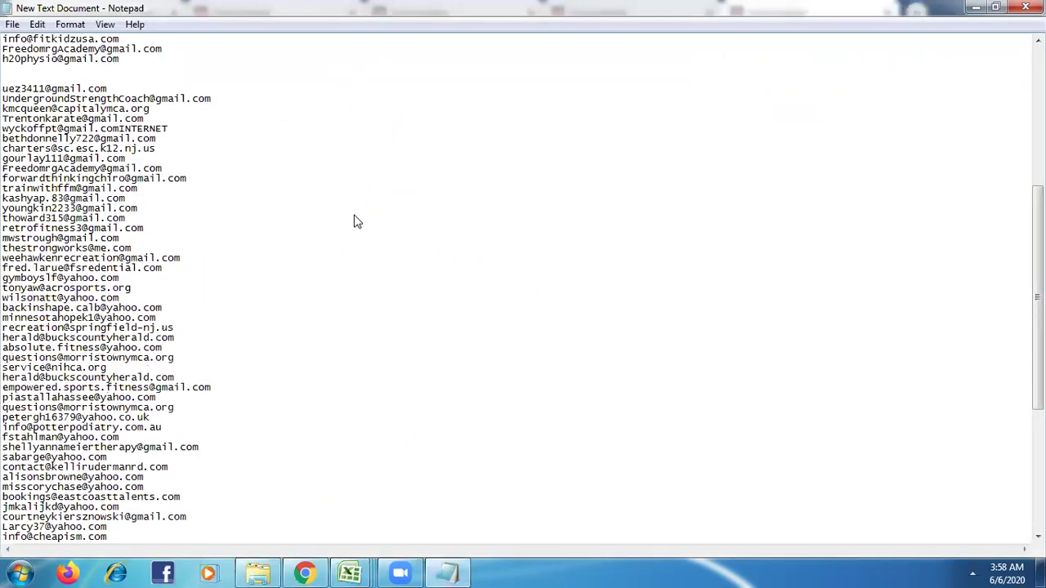
key("alt+Tab")
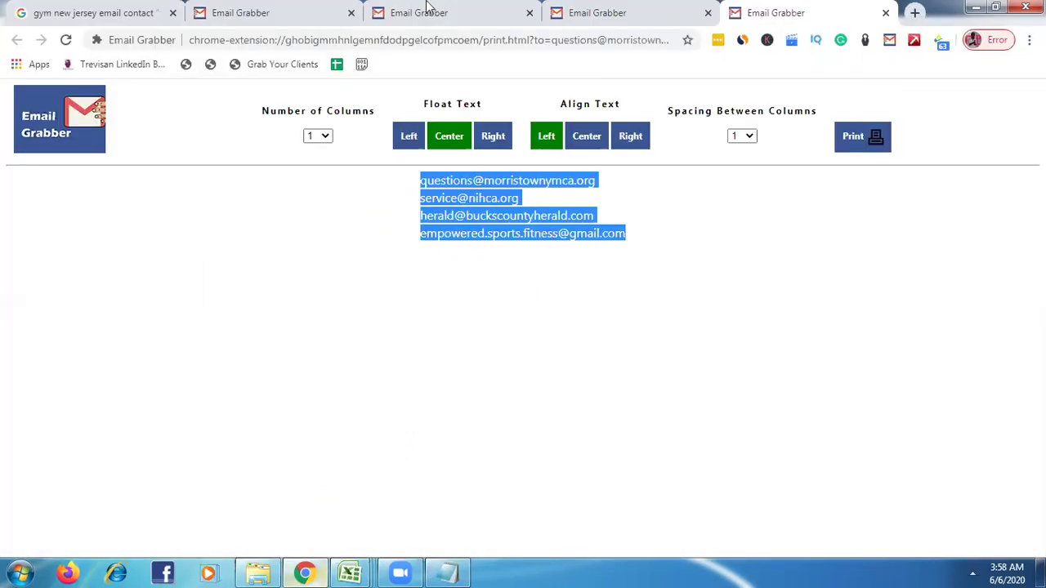
left_click(106, 11)
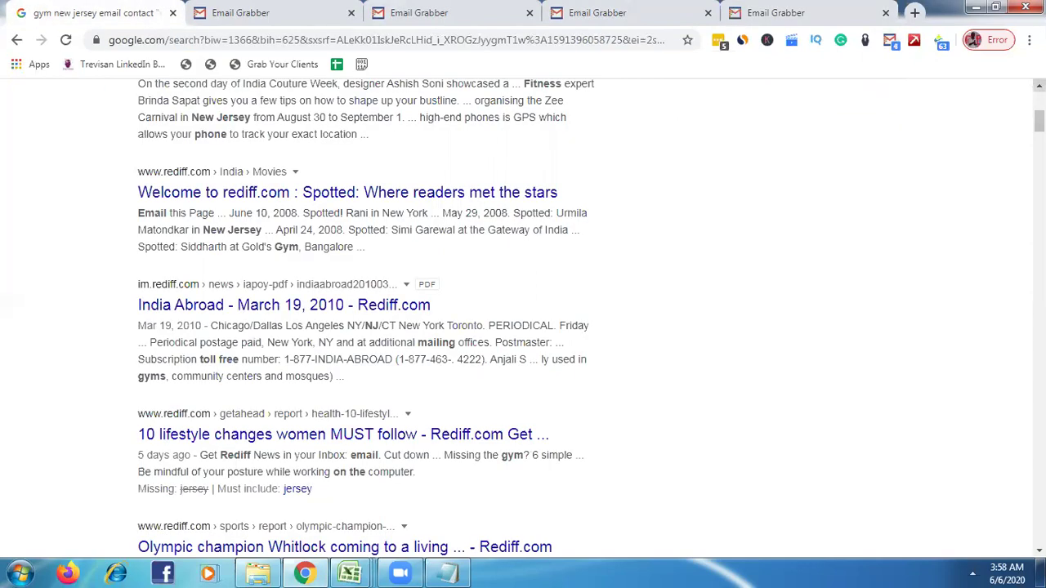
scroll(523, 319, "up", 5)
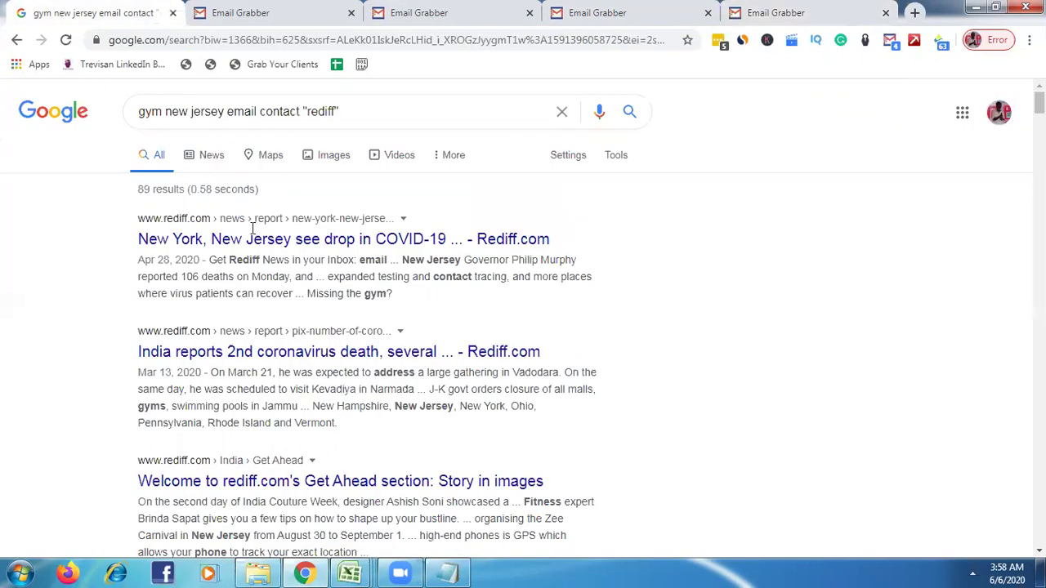
key("alt+Tab")
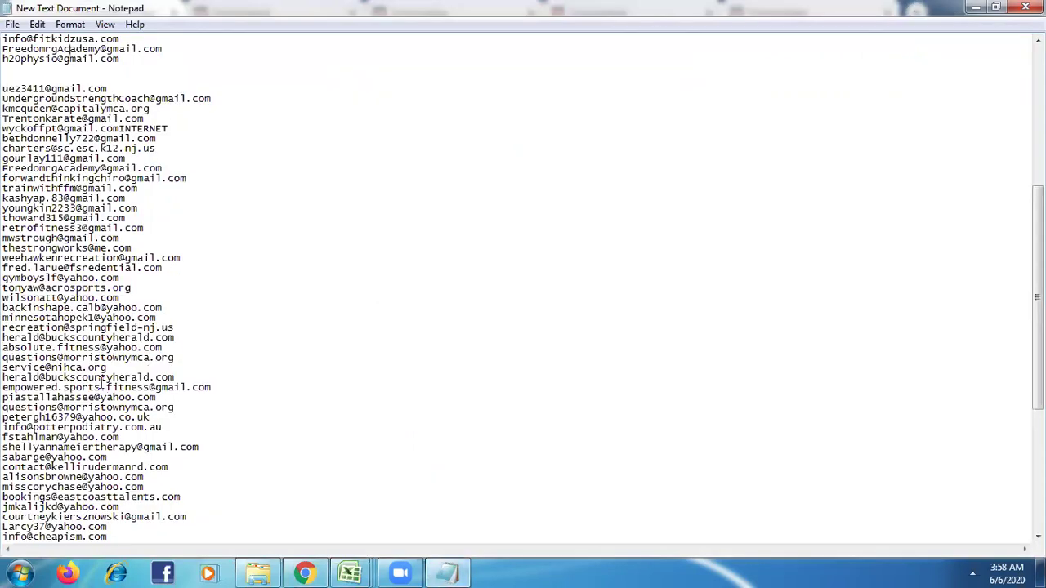
left_click_drag(73, 53, 102, 541)
left_click_drag(137, 393, 93, 3)
left_click(75, 78)
scroll(75, 78, "up", 3)
left_click(182, 77)
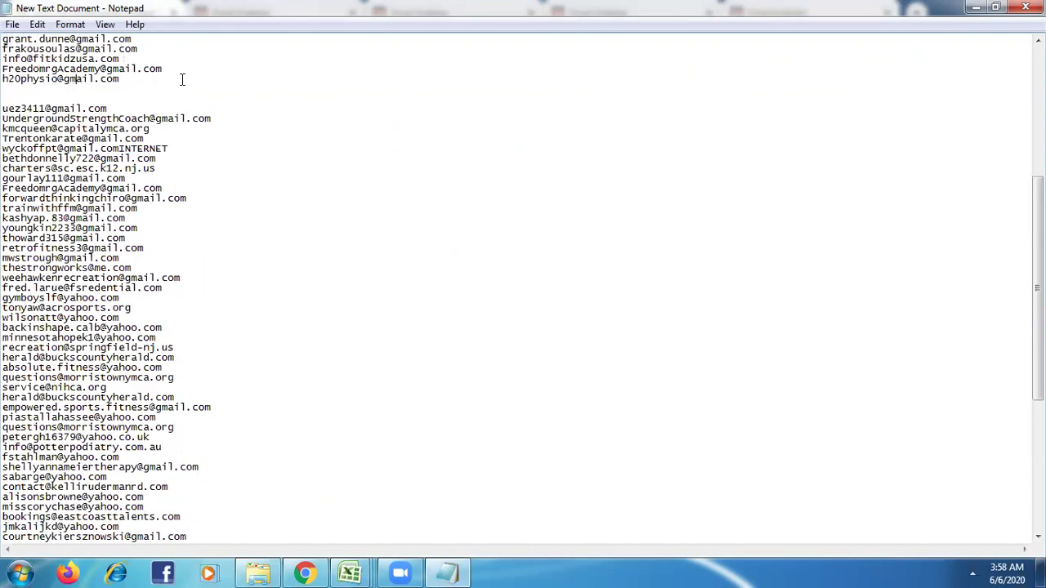
key("shift+Home")
left_click_drag(150, 7, 93, 5)
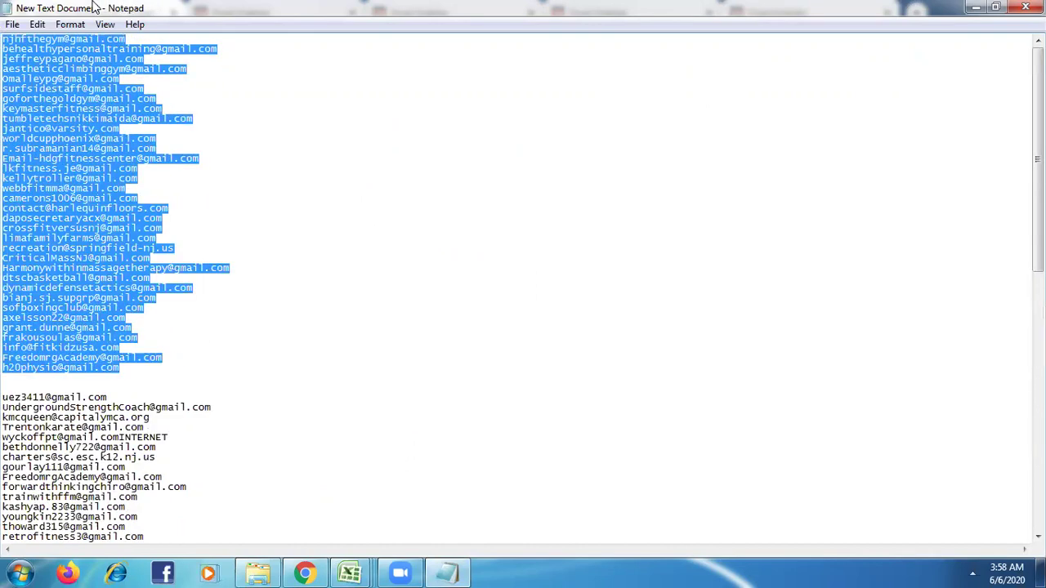
left_click(306, 572)
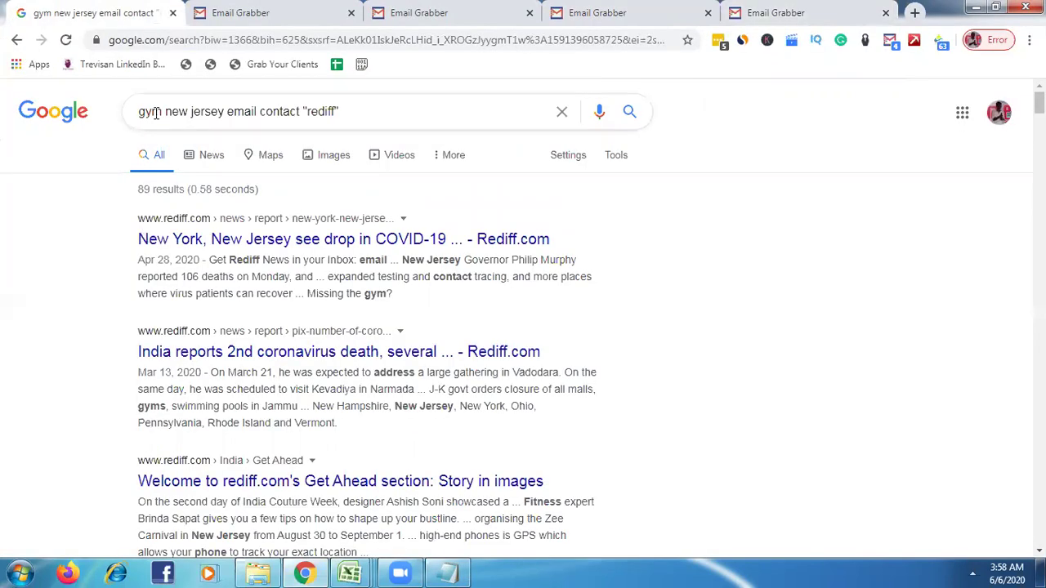
Step: Scroll the rediff results, then show previews of the four open Excel lead-list workbooks
left_click(155, 112)
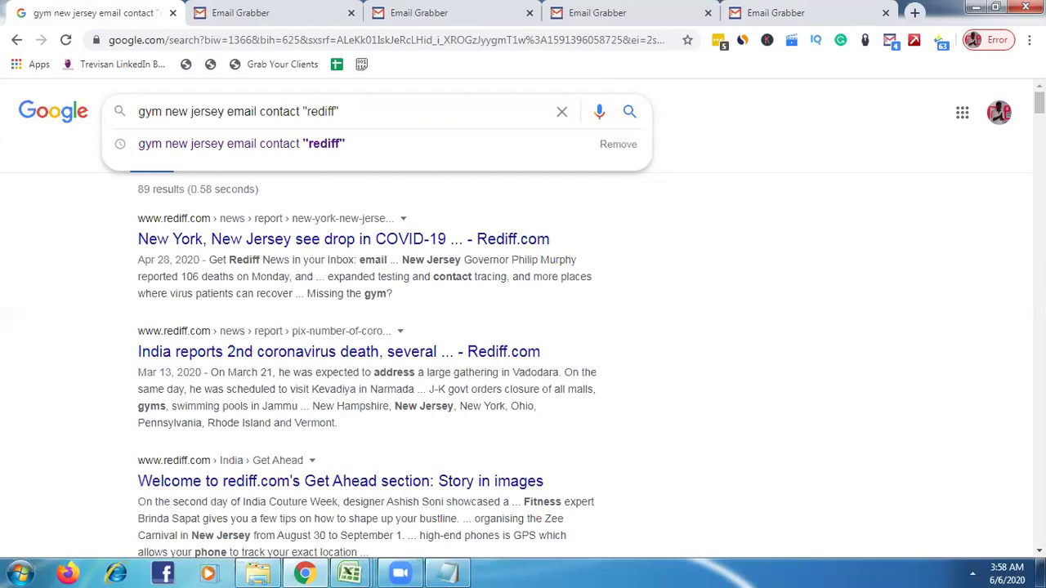
scroll(524, 327, "down", 5)
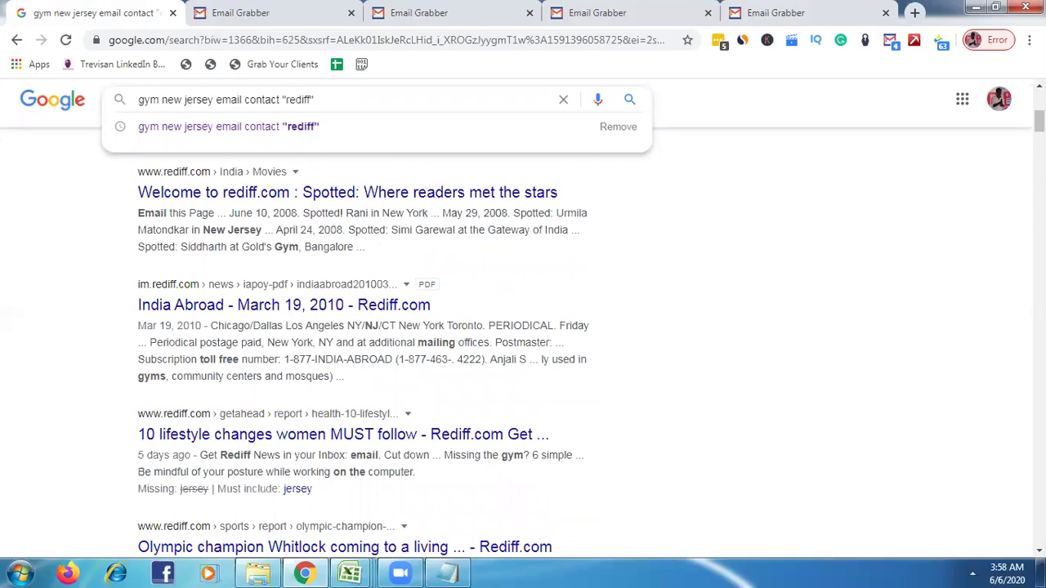
mouse_move(347, 572)
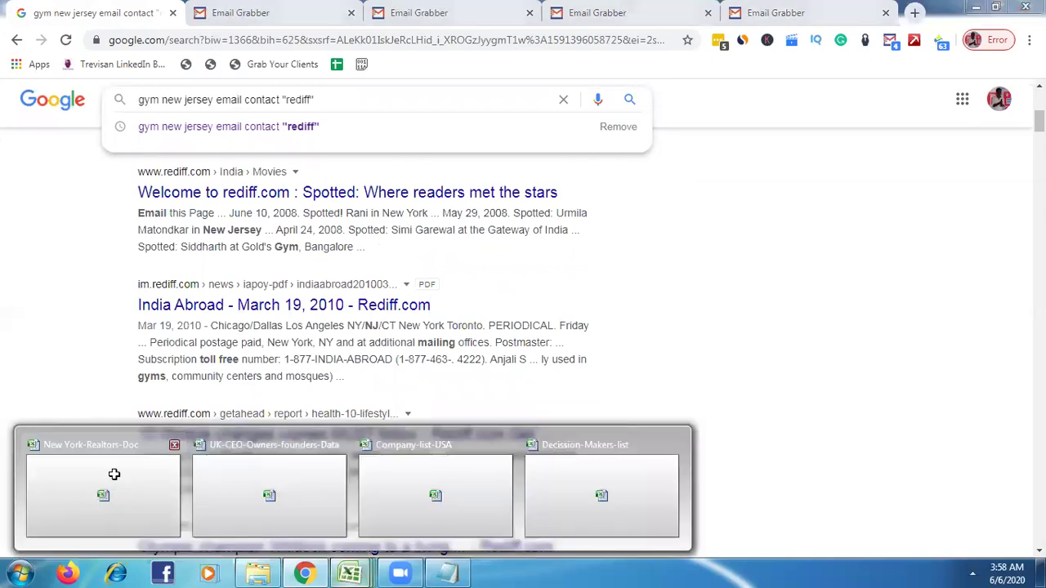
left_click(114, 474)
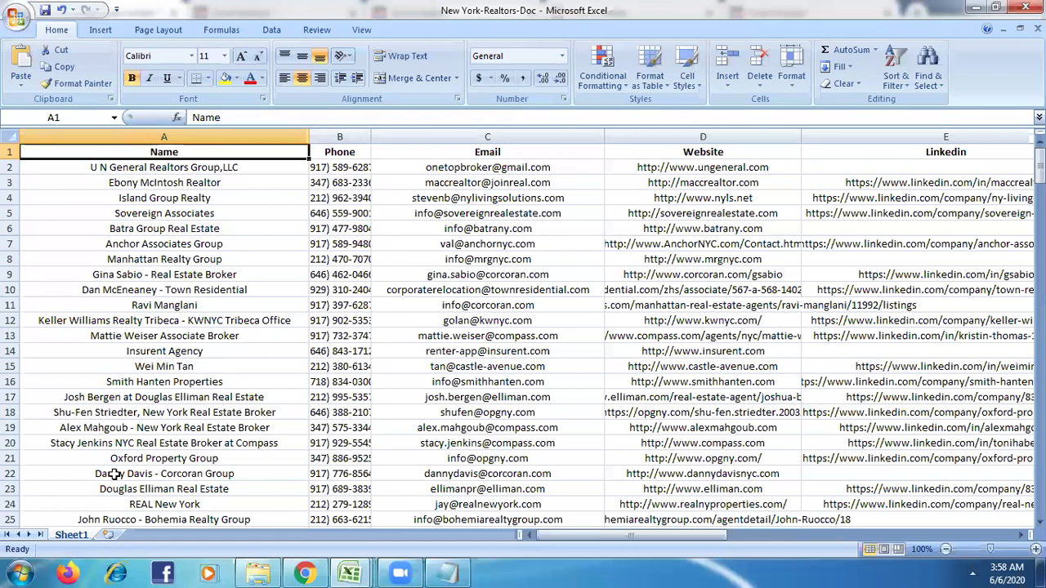
key("Down")
key("Right")
key("Right")
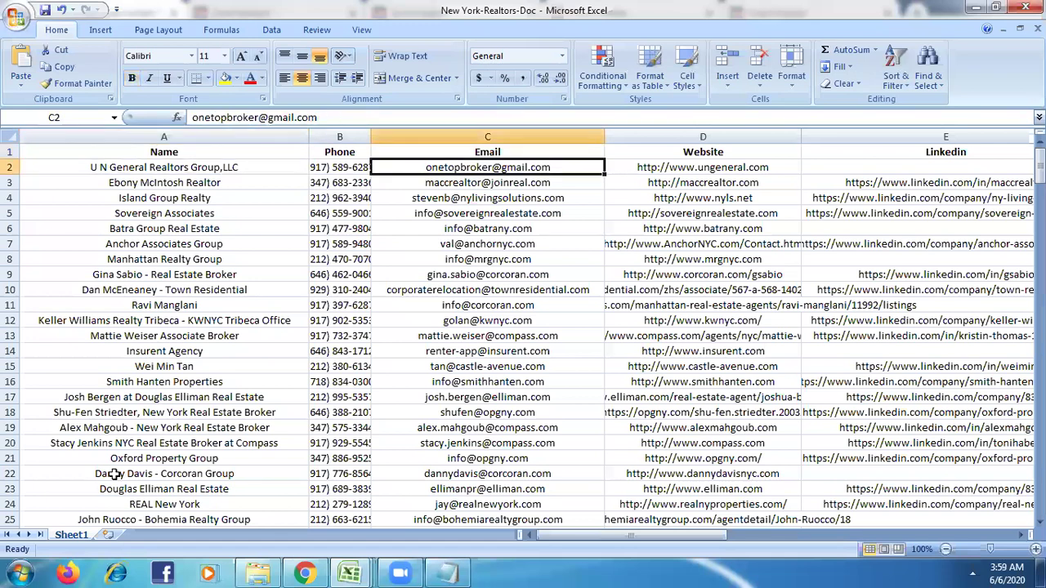
key("Right")
key("Right")
key("Right")
key("Right")
key("Right")
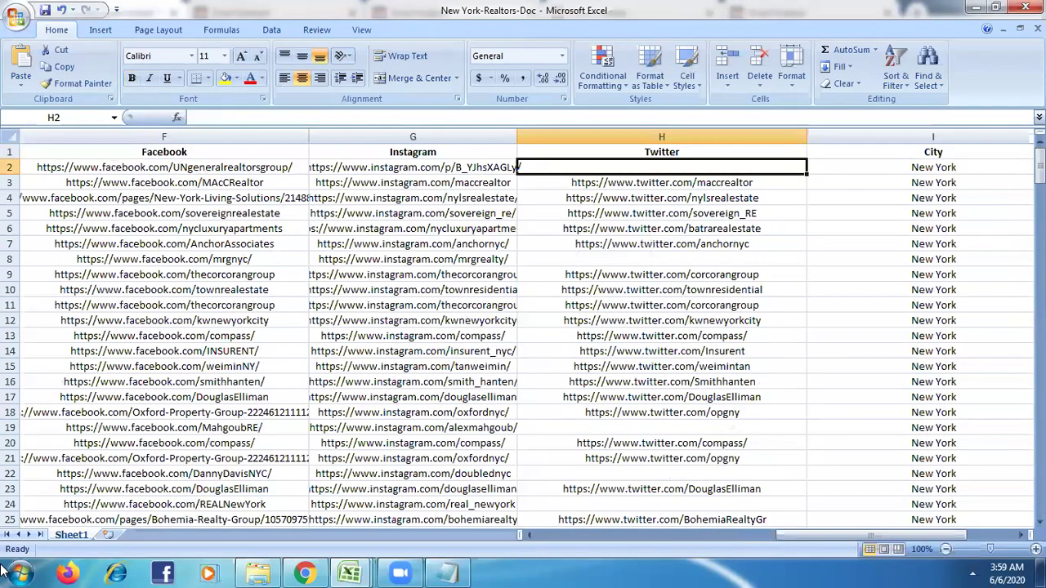
key("Right")
key("Right")
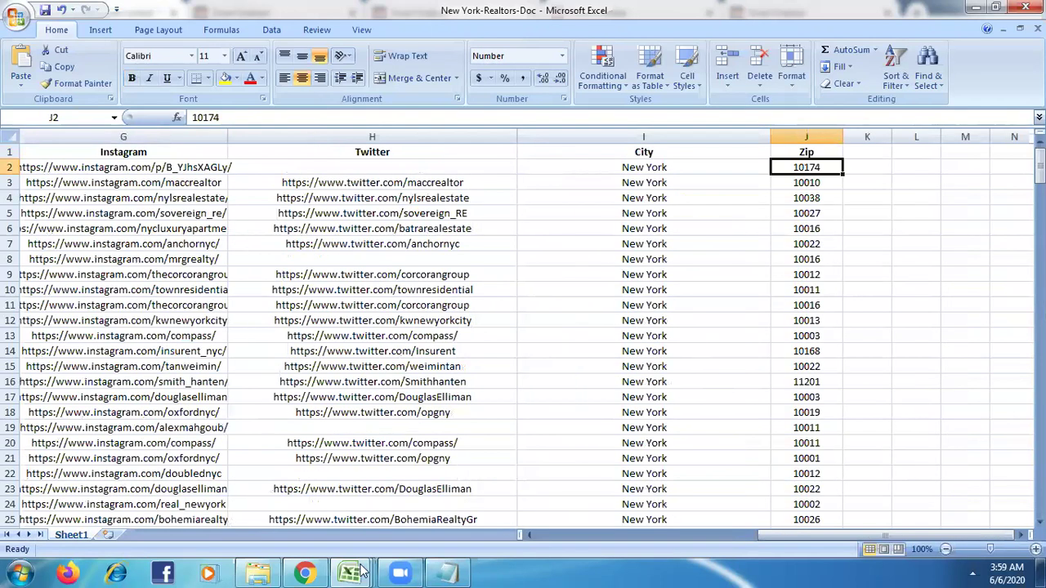
mouse_move(362, 572)
left_click(314, 518)
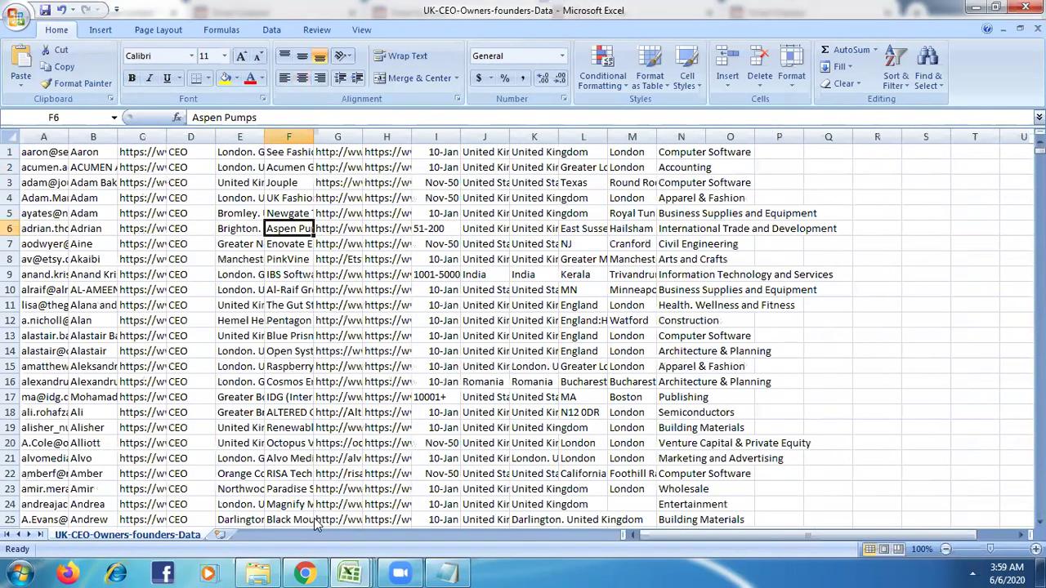
key("Home")
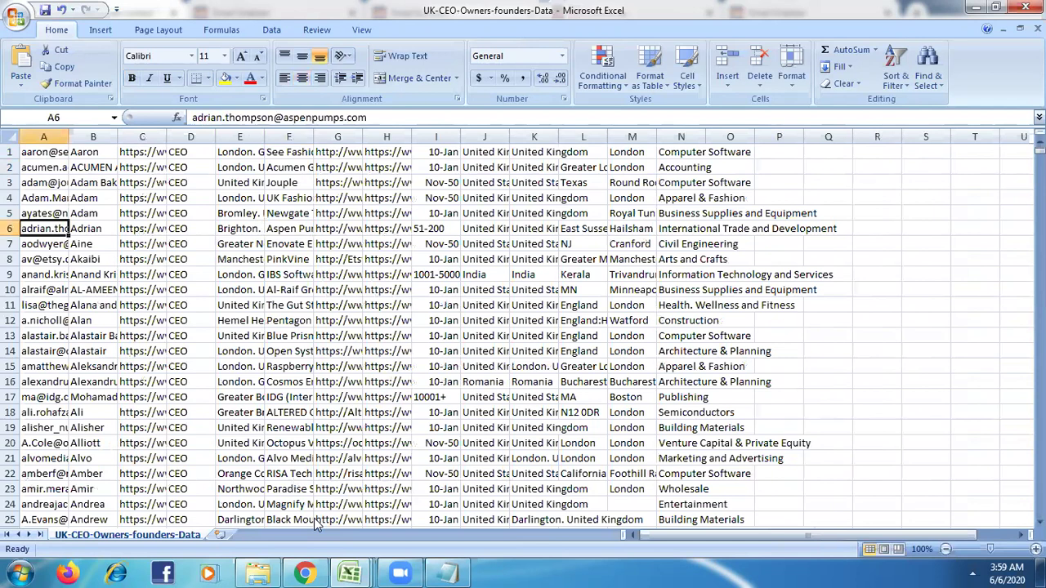
key("Right")
key("Right")
key("Right")
key("Right")
key("Right")
key("Right")
key("Right")
key("Right")
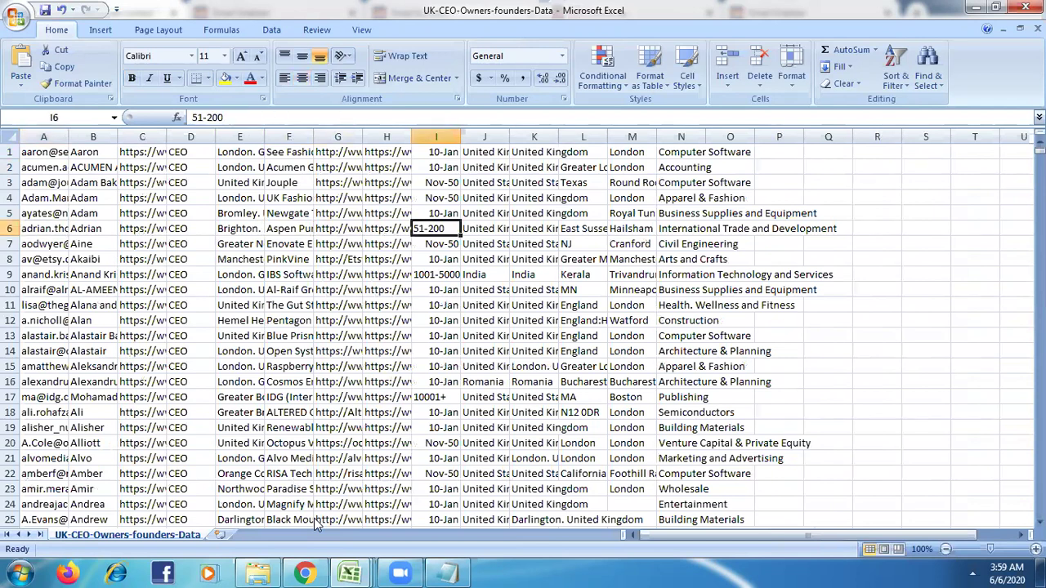
key("Right")
key("Right")
key("Right")
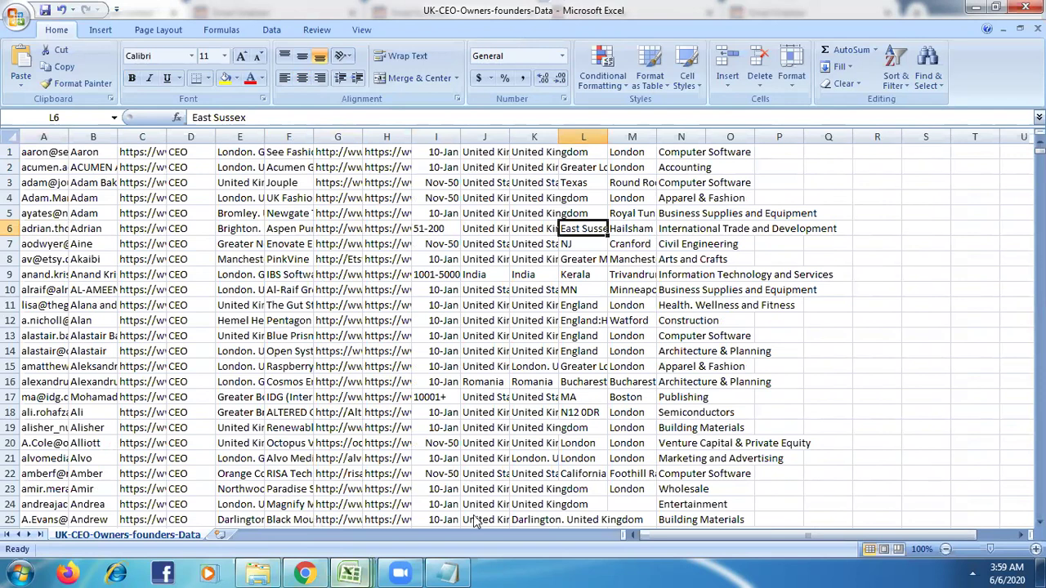
key("ctrl+Tab")
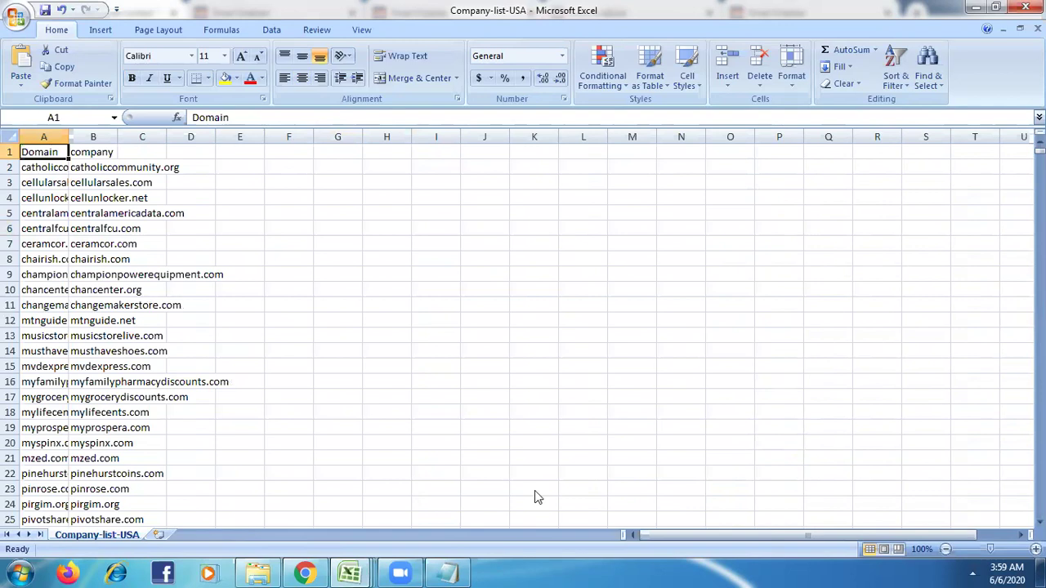
key("ctrl+Tab")
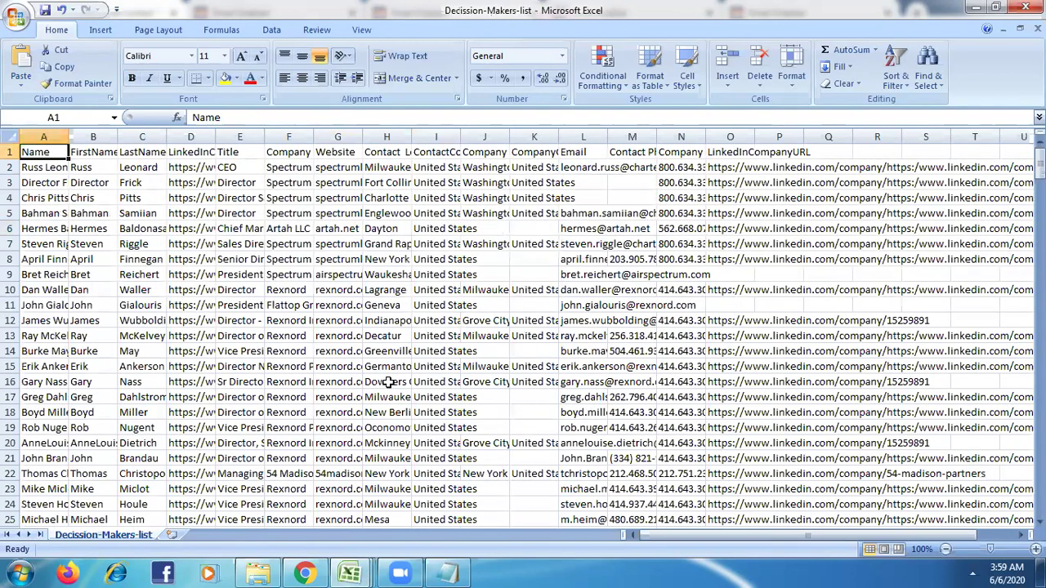
key("Right")
key("Right")
key("Right")
key("Right")
key("Right")
key("Right")
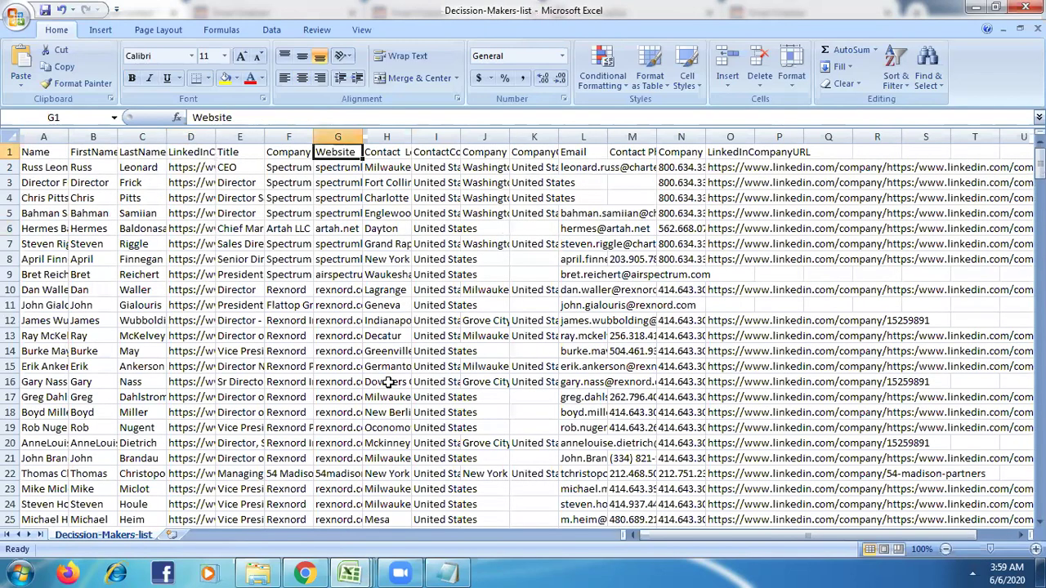
left_click(304, 573)
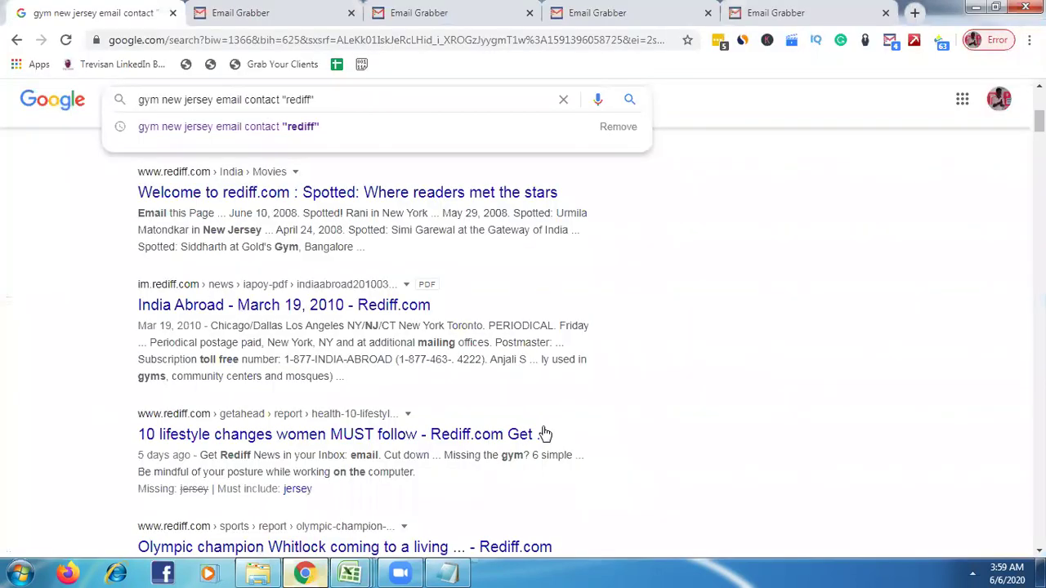
Step: Dismiss the search suggestions and close the four Email Grabber tabs, keeping the rediff results tab
left_click(871, 260)
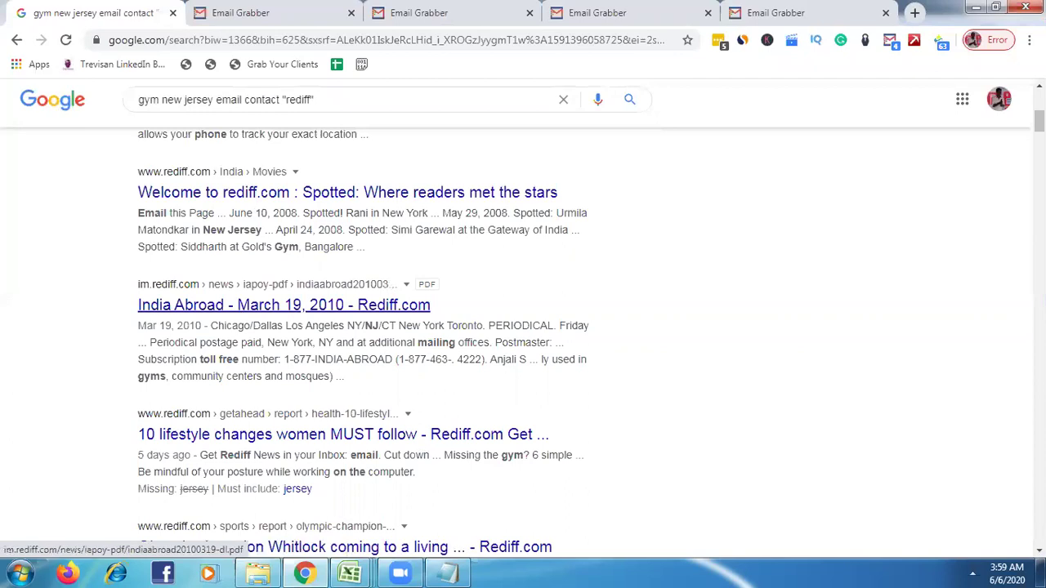
left_click(708, 14)
left_click(545, 14)
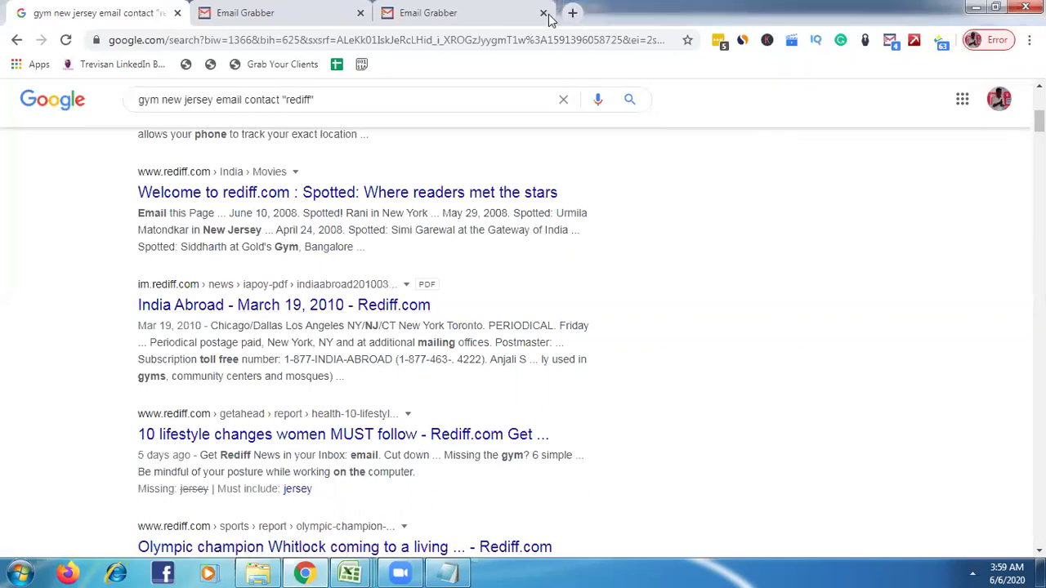
left_click(544, 13)
left_click(360, 14)
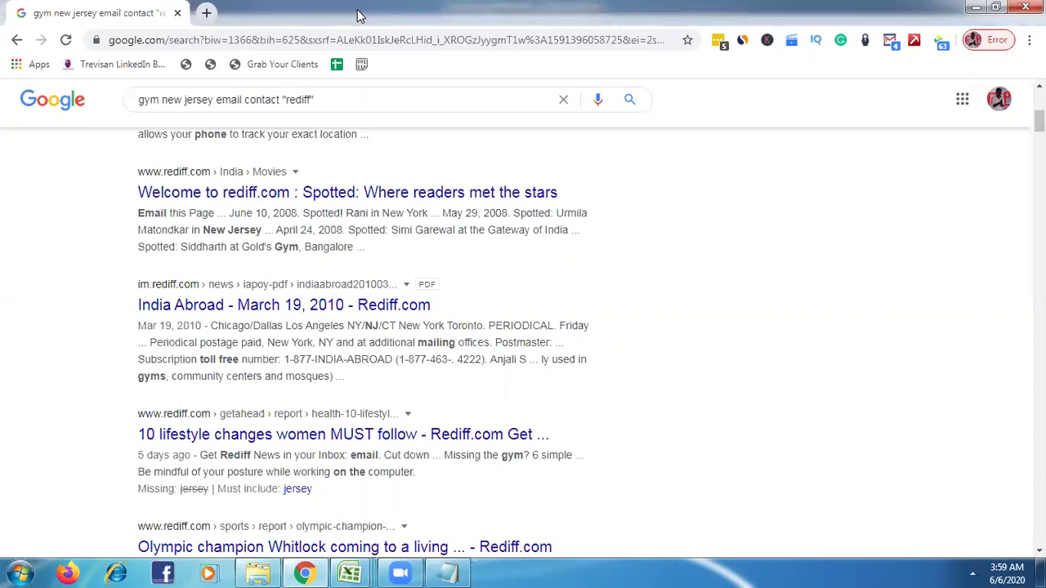